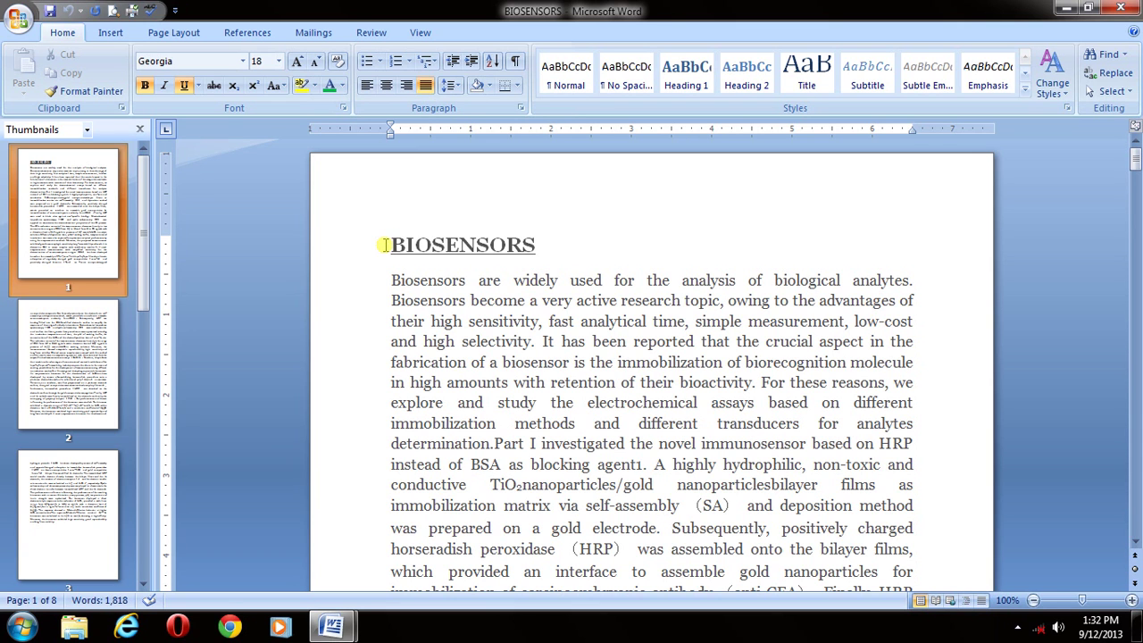
- Switch between the BIOSENSORS and NIT instructions windows, ending with BIOSENSORS in front
{"action": "left_click", "coordinate": [490, 247]}
{"action": "left_click", "coordinate": [446, 248]}
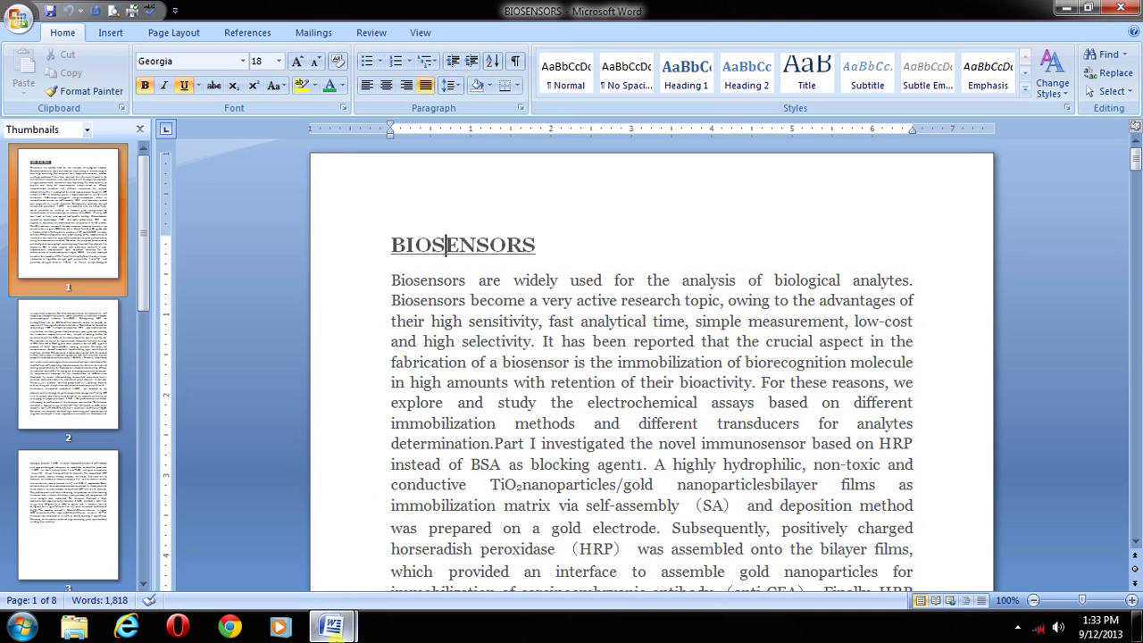
{"action": "mouse_move", "coordinate": [333, 629]}
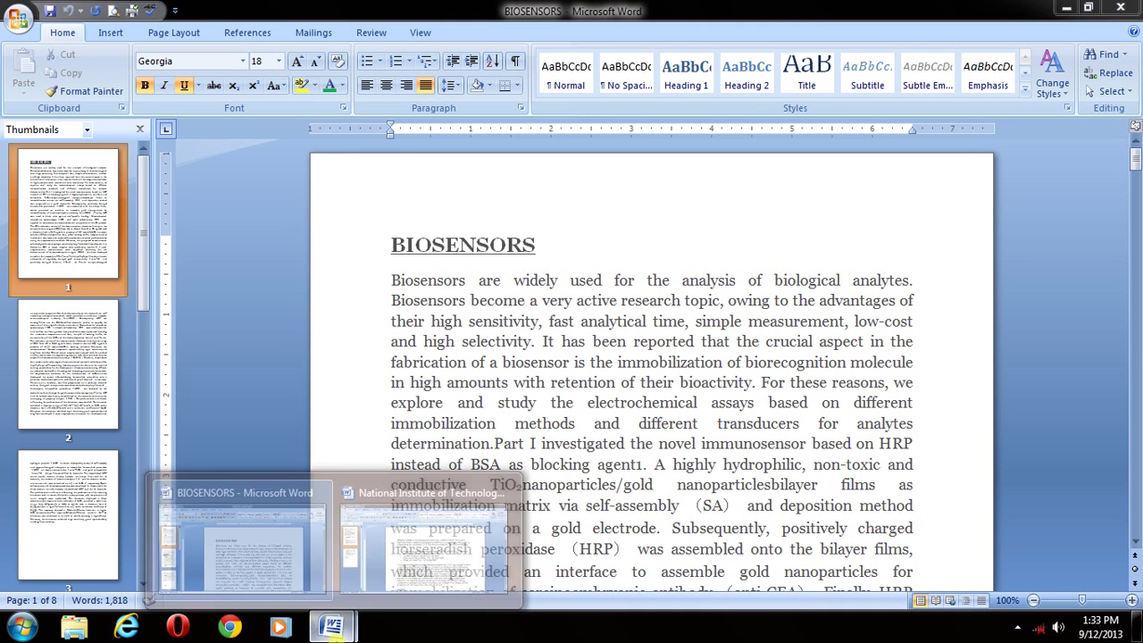
{"action": "left_click", "coordinate": [257, 555]}
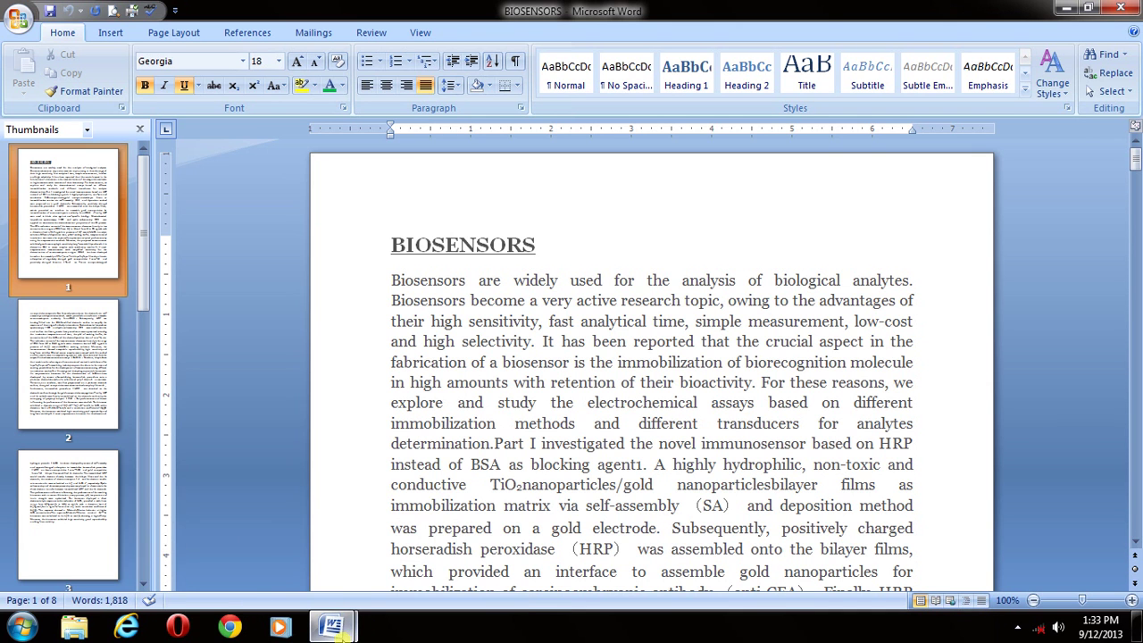
{"action": "mouse_move", "coordinate": [333, 629]}
{"action": "left_click", "coordinate": [434, 562]}
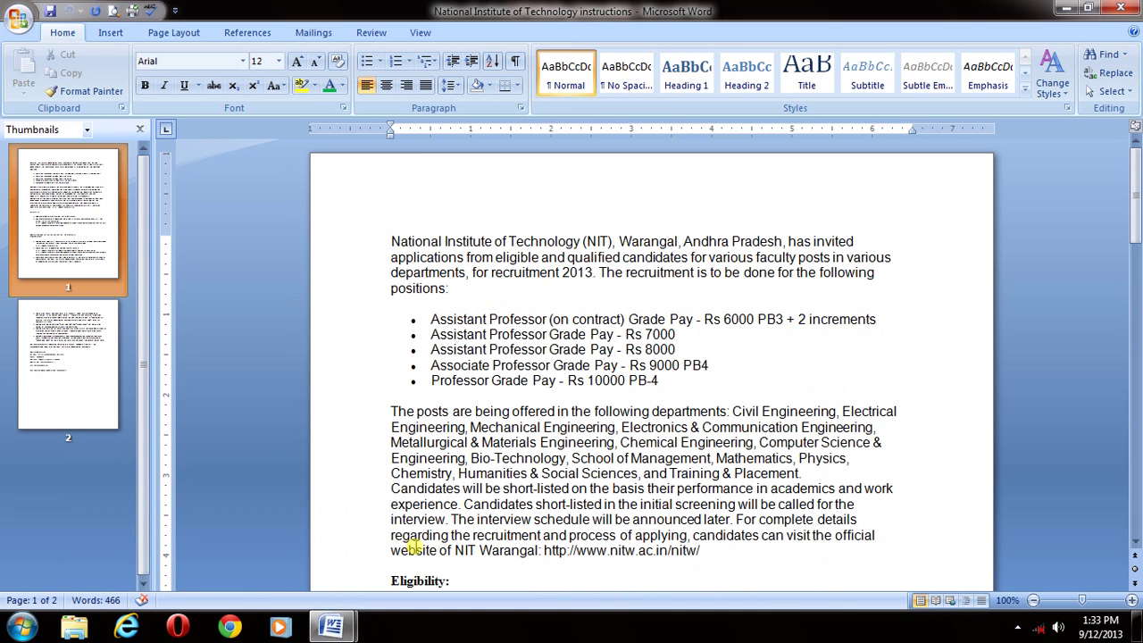
{"action": "mouse_move", "coordinate": [332, 625]}
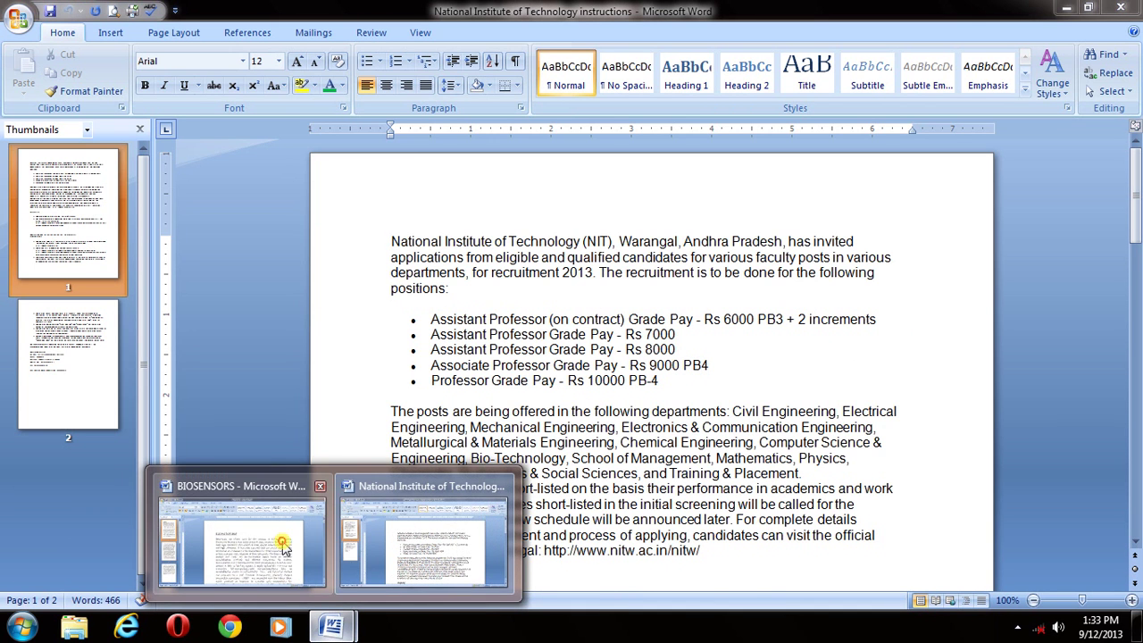
{"action": "left_click", "coordinate": [282, 546]}
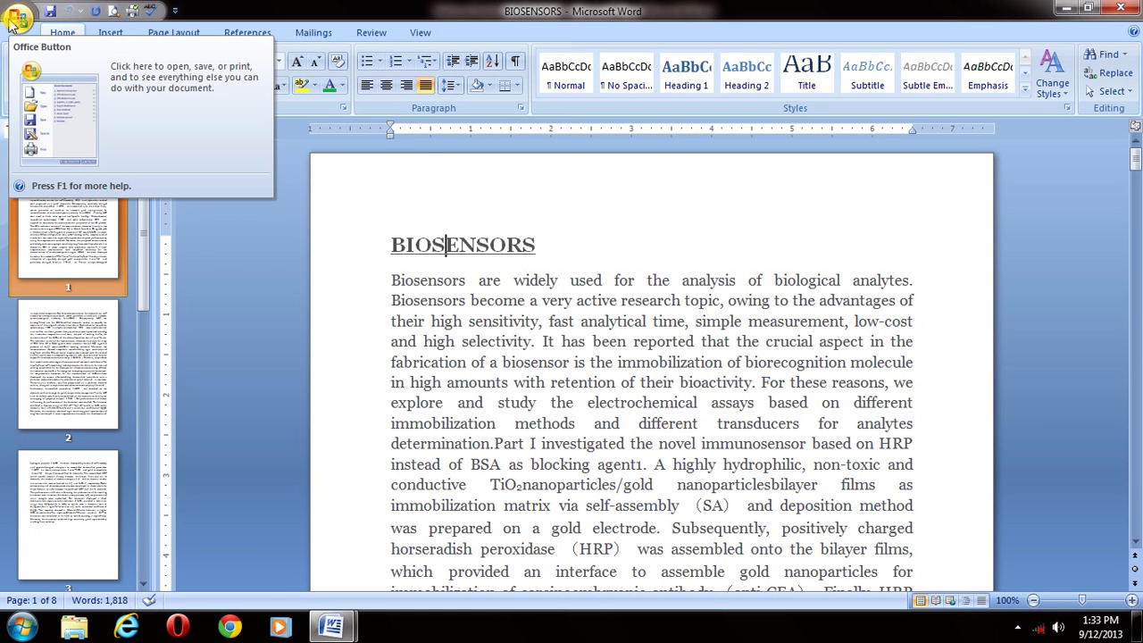
- Bring up the Prepare > Encrypt Document dialog for BIOSENSORS
{"action": "left_click", "coordinate": [16, 18]}
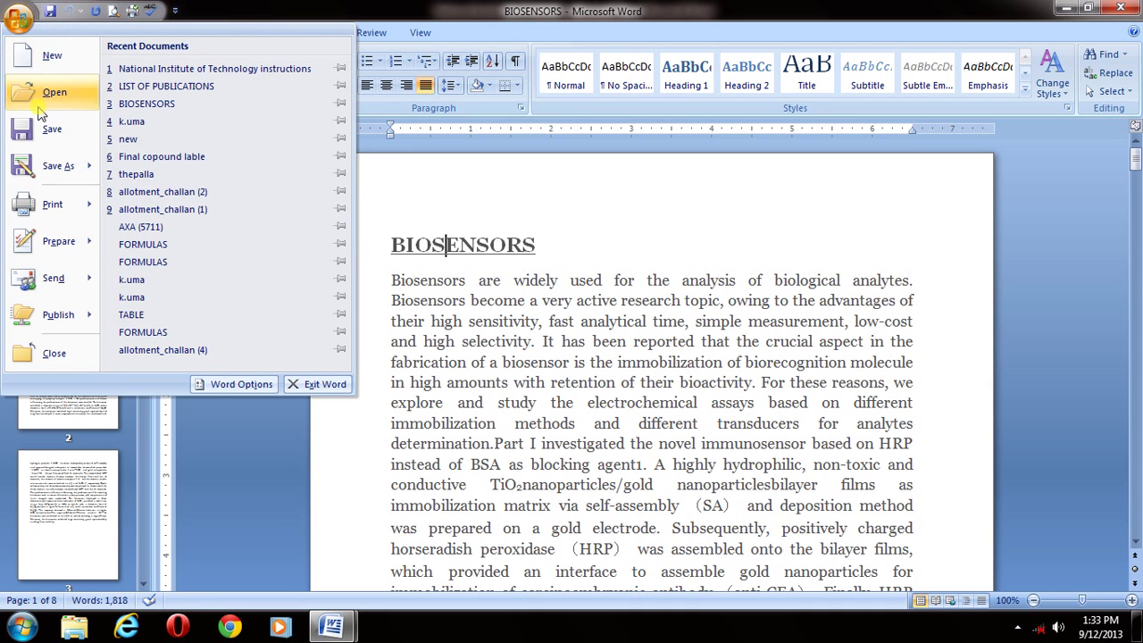
{"action": "mouse_move", "coordinate": [65, 244]}
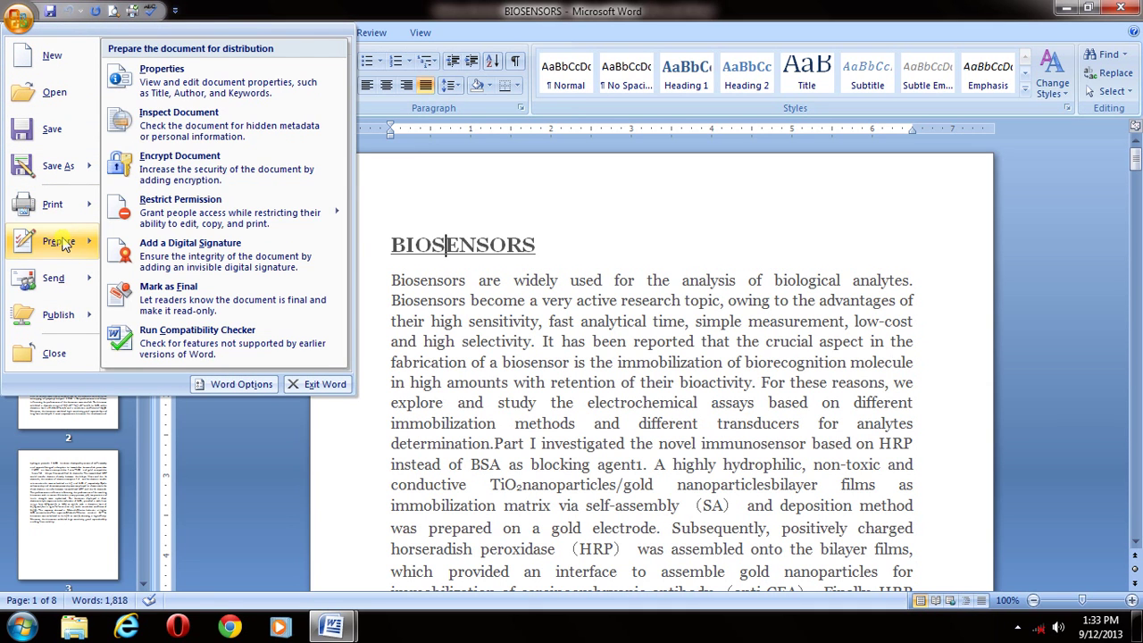
{"action": "left_click", "coordinate": [187, 161]}
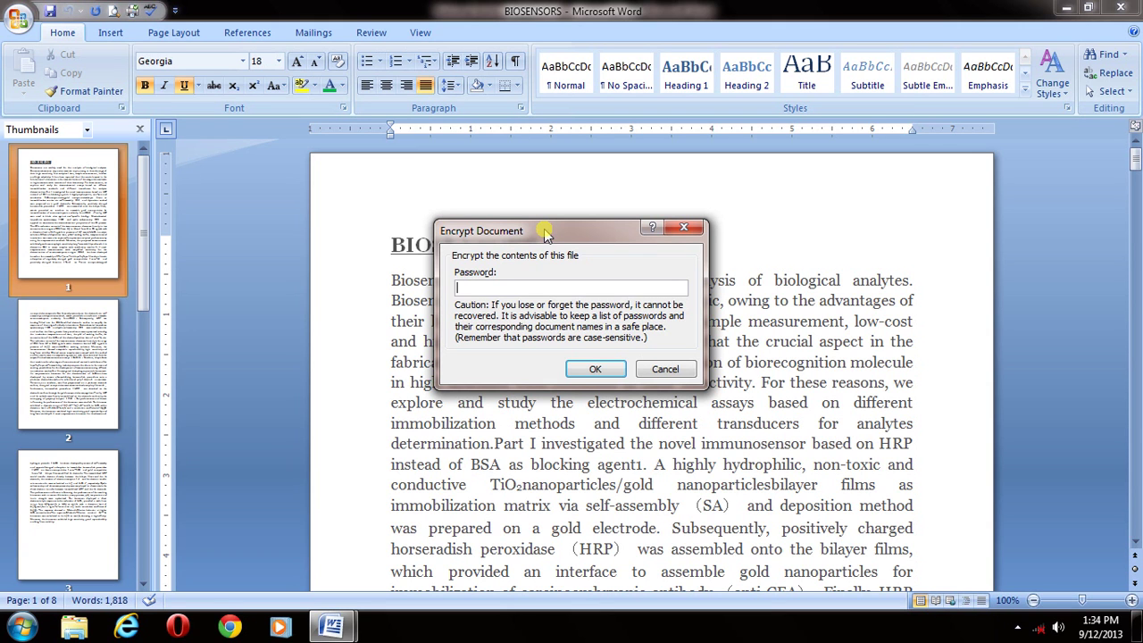
- Enter and confirm an opening password to encrypt the BIOSENSORS document
{"action": "type", "text": "••••••••••"}
{"action": "left_click", "coordinate": [592, 367]}
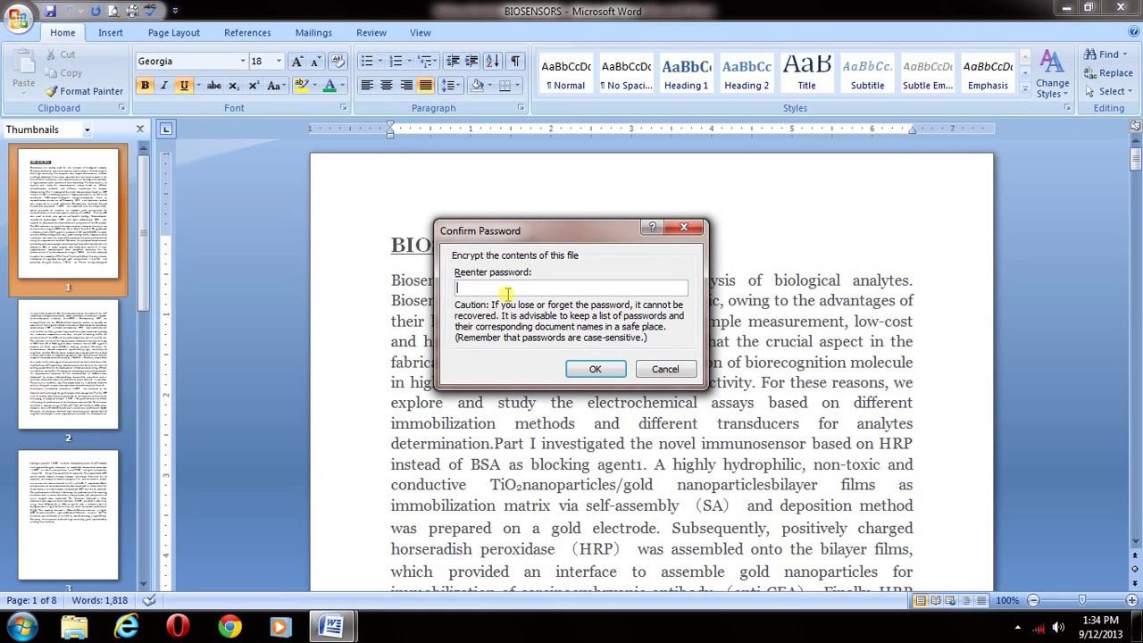
{"action": "type", "text": "••••••••••"}
{"action": "left_click", "coordinate": [587, 370]}
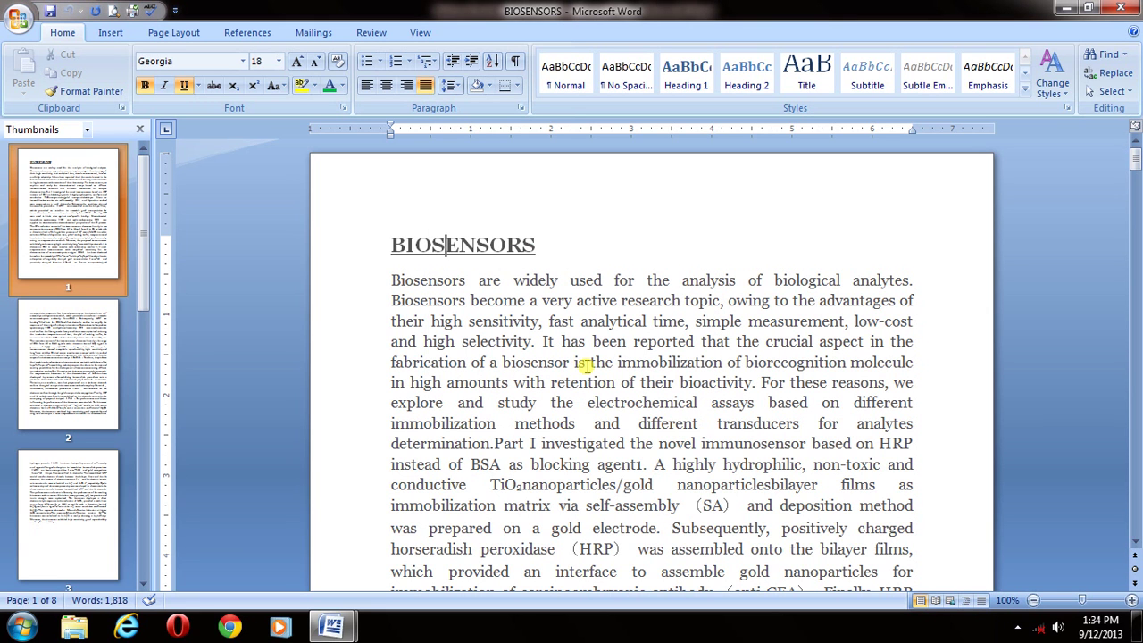
- Save the encrypted BIOSENSORS document with Ctrl+S and close its window
{"action": "left_click", "coordinate": [524, 259]}
{"action": "key", "text": "ctrl+s"}
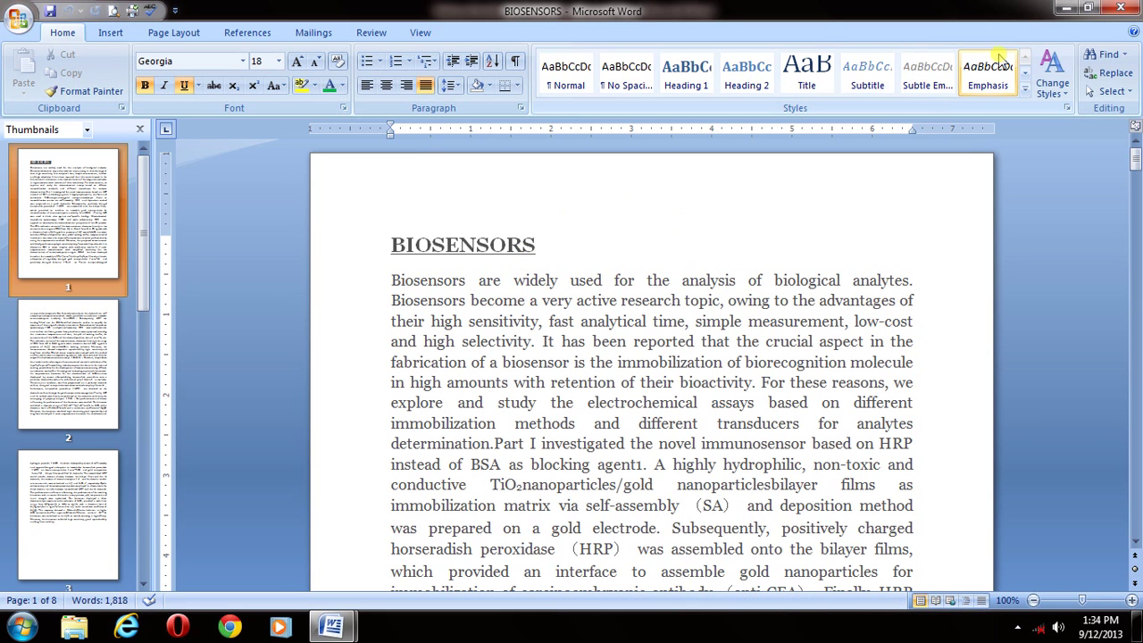
{"action": "left_click", "coordinate": [1126, 9]}
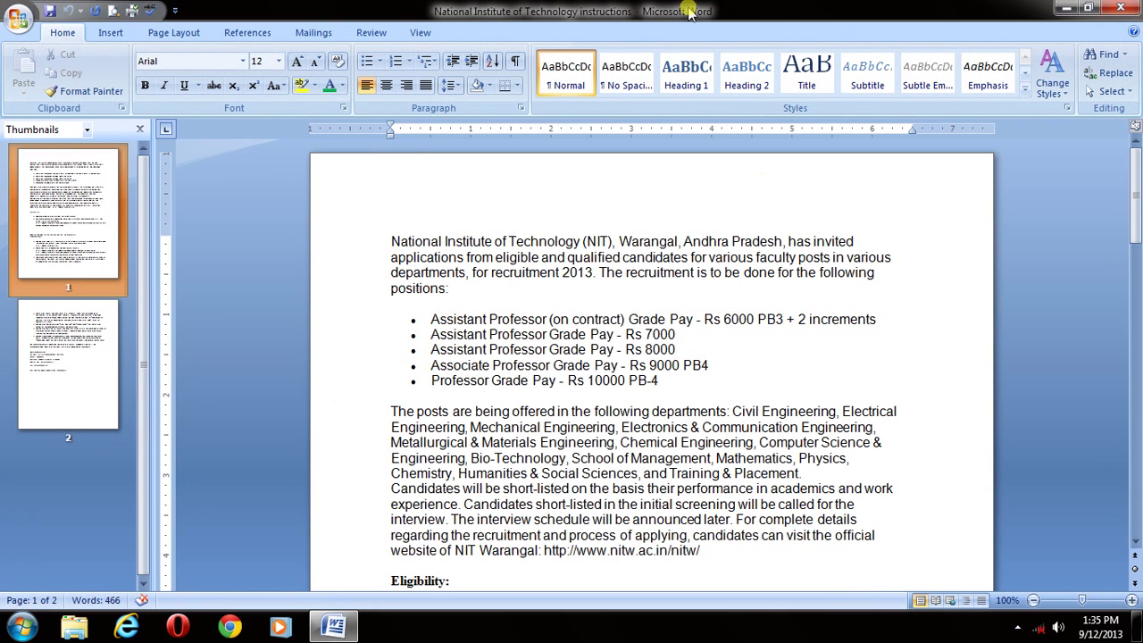
- Reopen BIOSENSORS from Recent Documents so it prompts for the password
{"action": "left_click", "coordinate": [18, 625]}
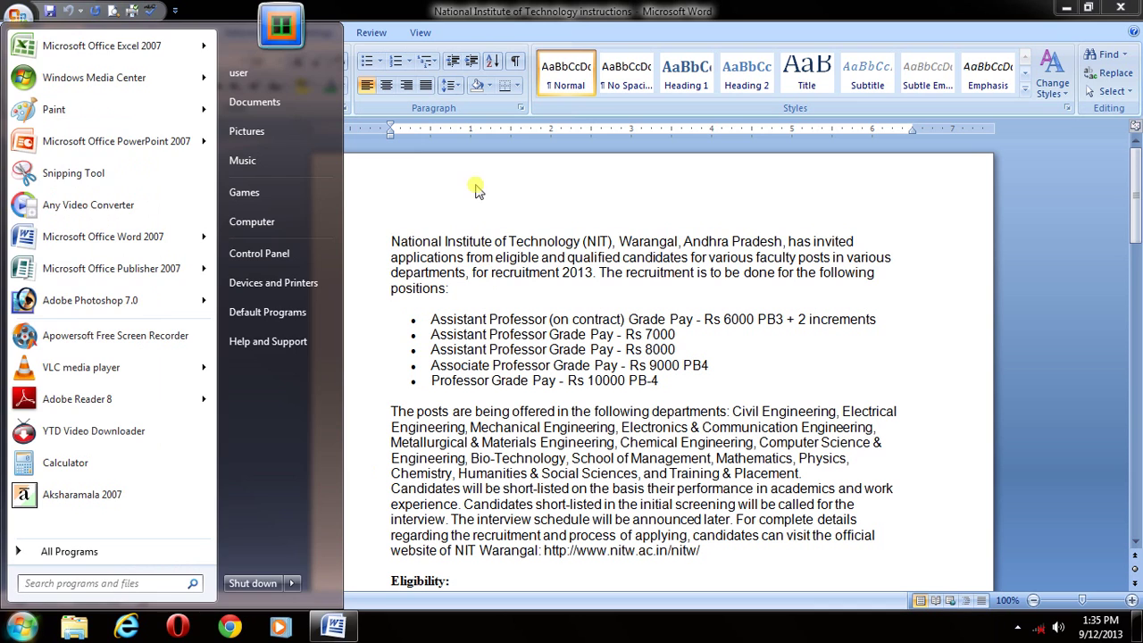
{"action": "left_click", "coordinate": [476, 189]}
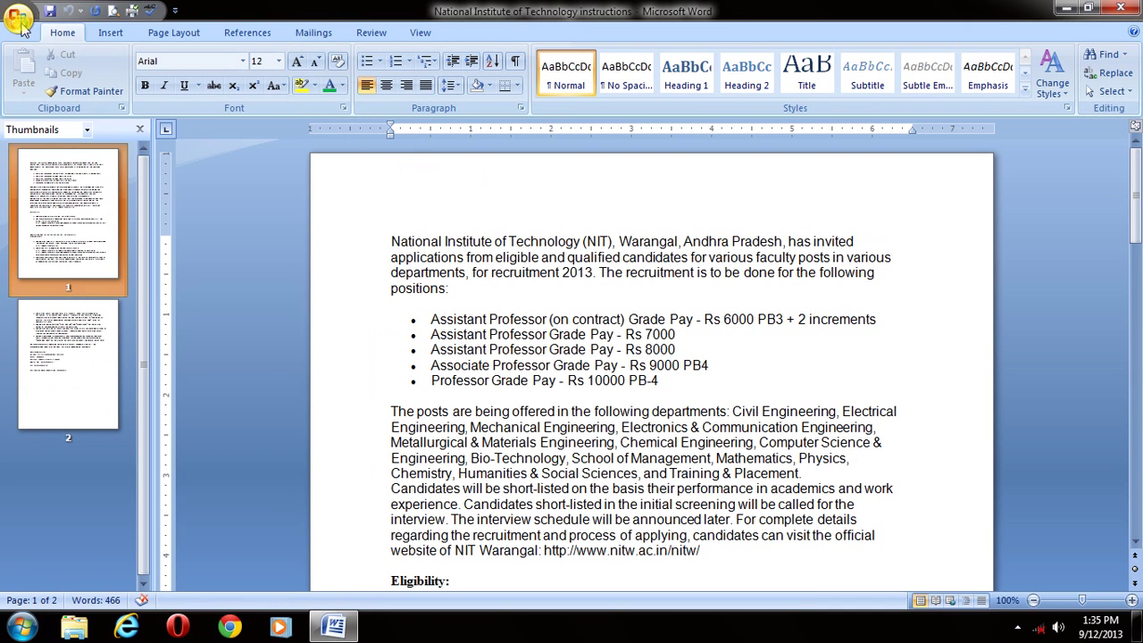
{"action": "left_click", "coordinate": [20, 21]}
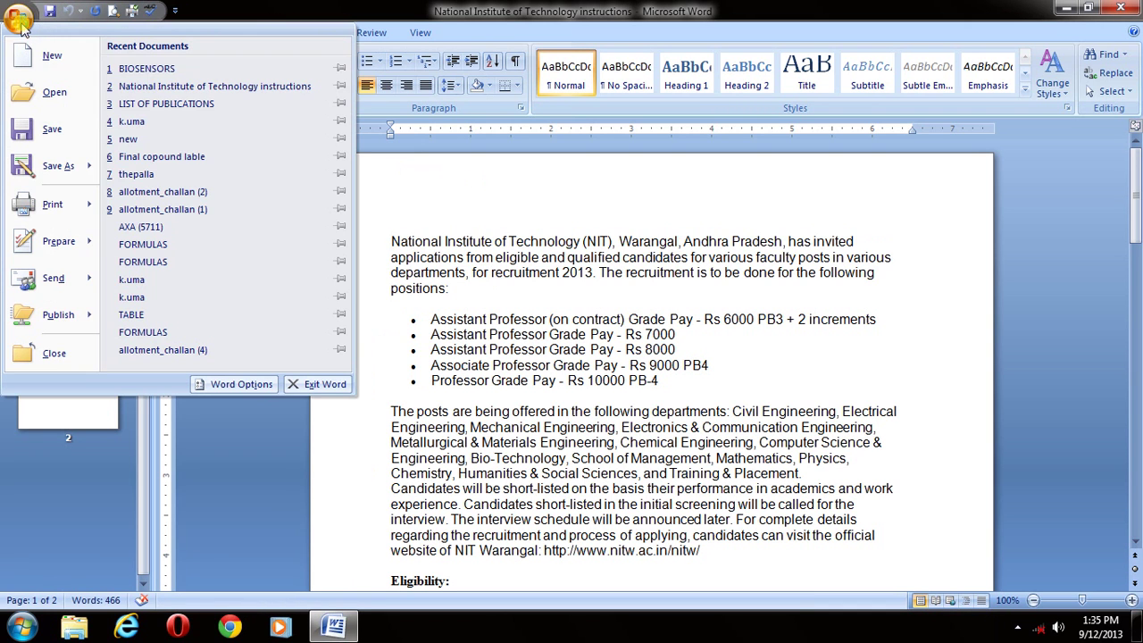
{"action": "left_click", "coordinate": [152, 75]}
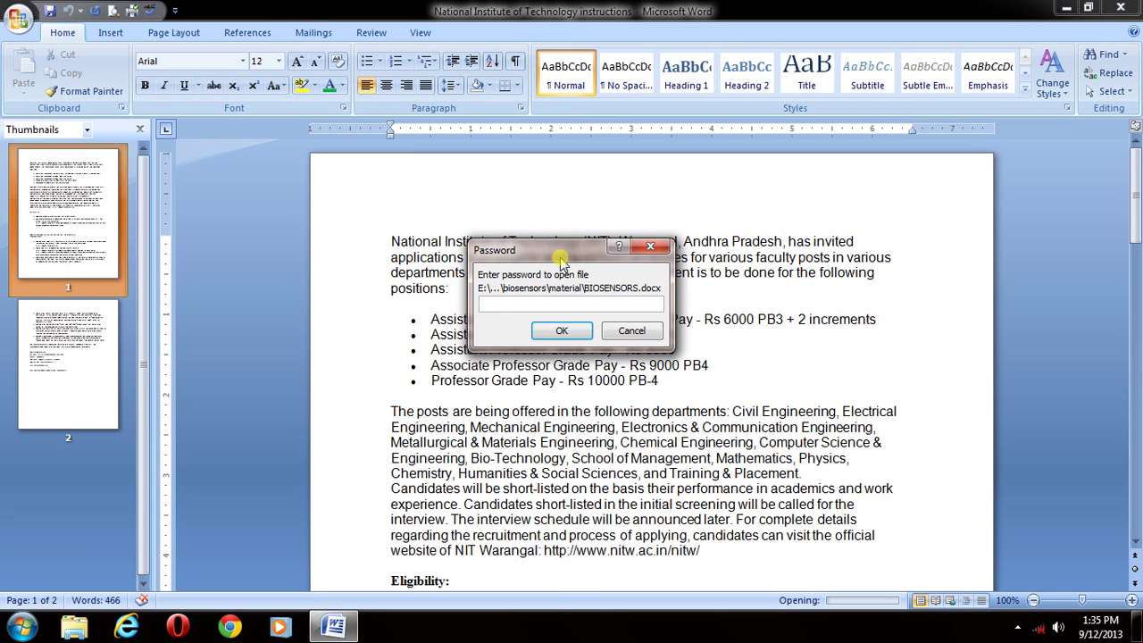
- Enter the document password in the Password prompt to open BIOSENSORS
{"action": "type", "text": "12"}
{"action": "type", "text": "3456"}
{"action": "type", "text": "•••"}
{"action": "left_click", "coordinate": [558, 332]}
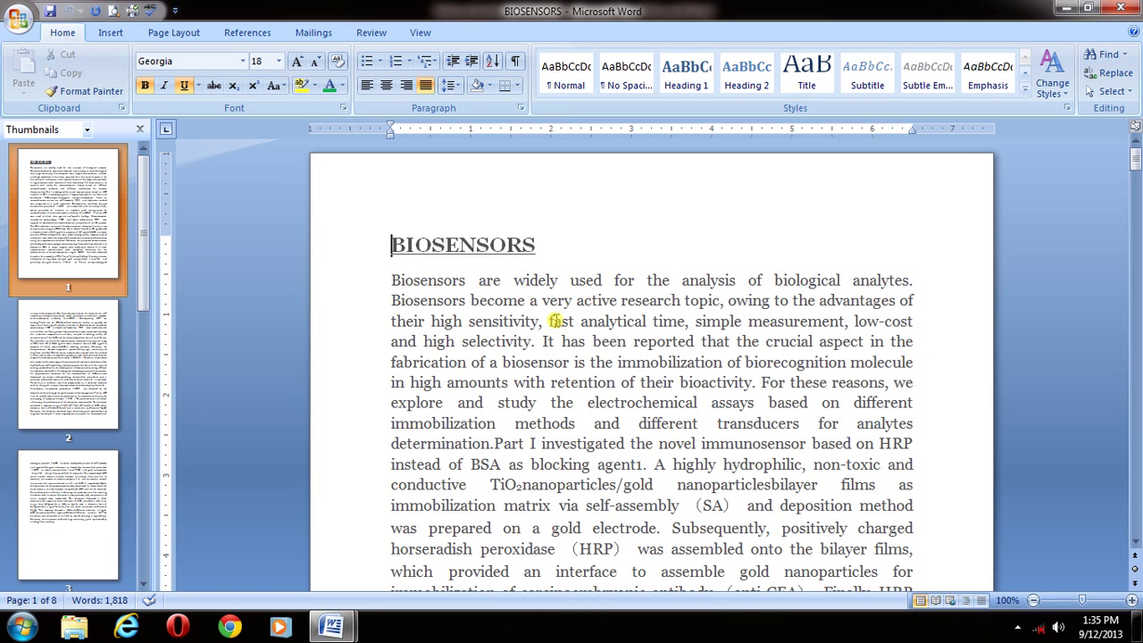
- Delete the existing password in Encrypt Document, leaving it blank, and confirm
{"action": "left_click", "coordinate": [684, 343]}
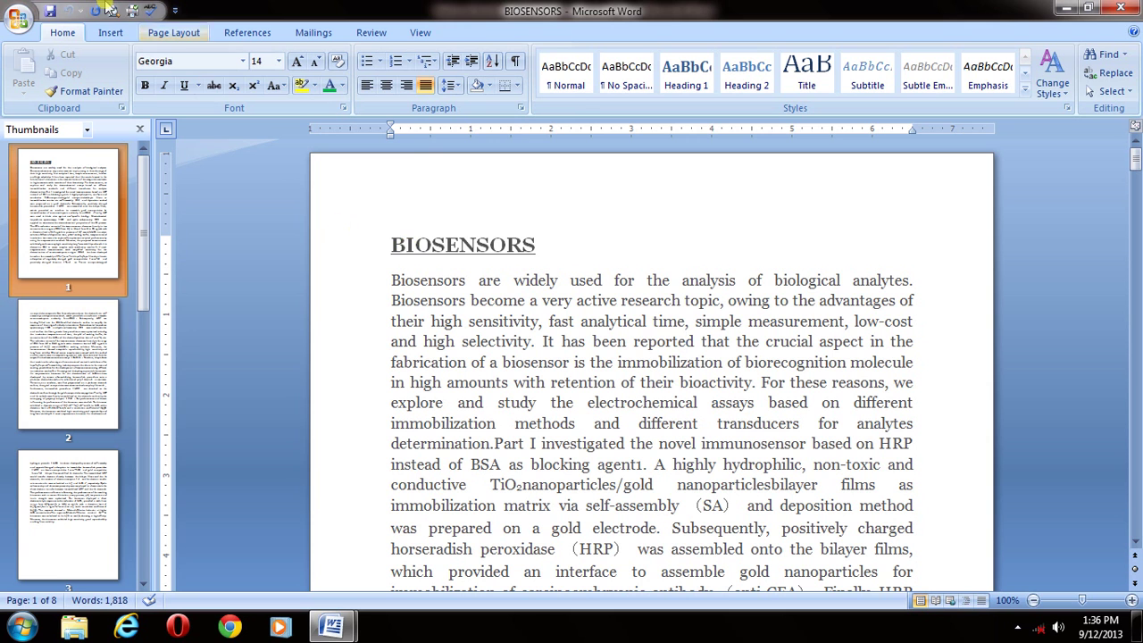
{"action": "left_click", "coordinate": [18, 20]}
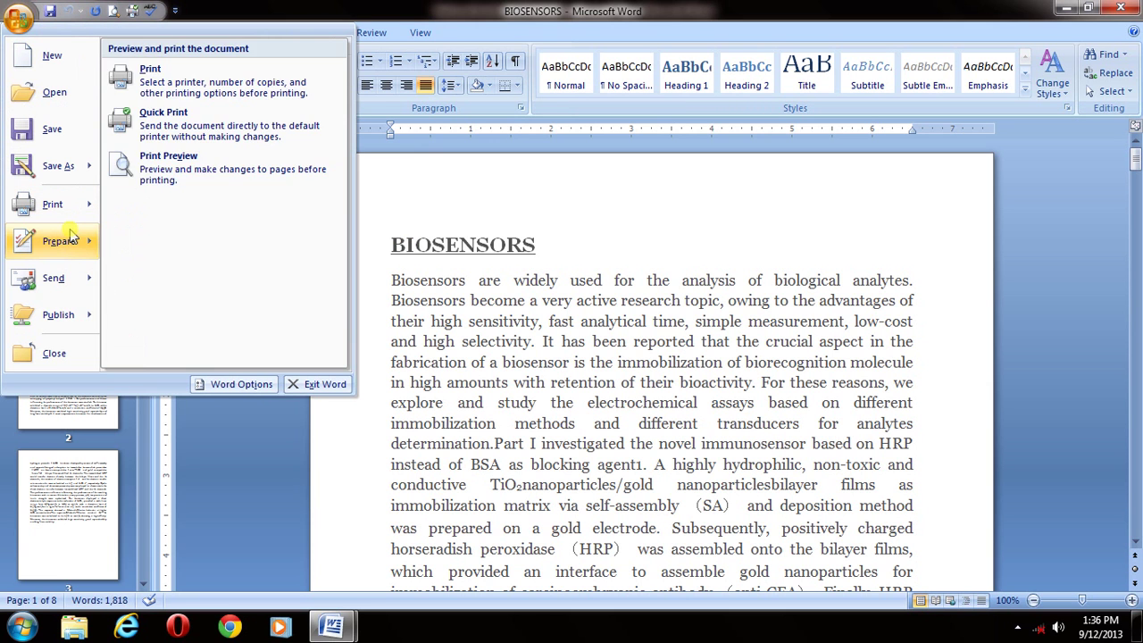
{"action": "mouse_move", "coordinate": [71, 234]}
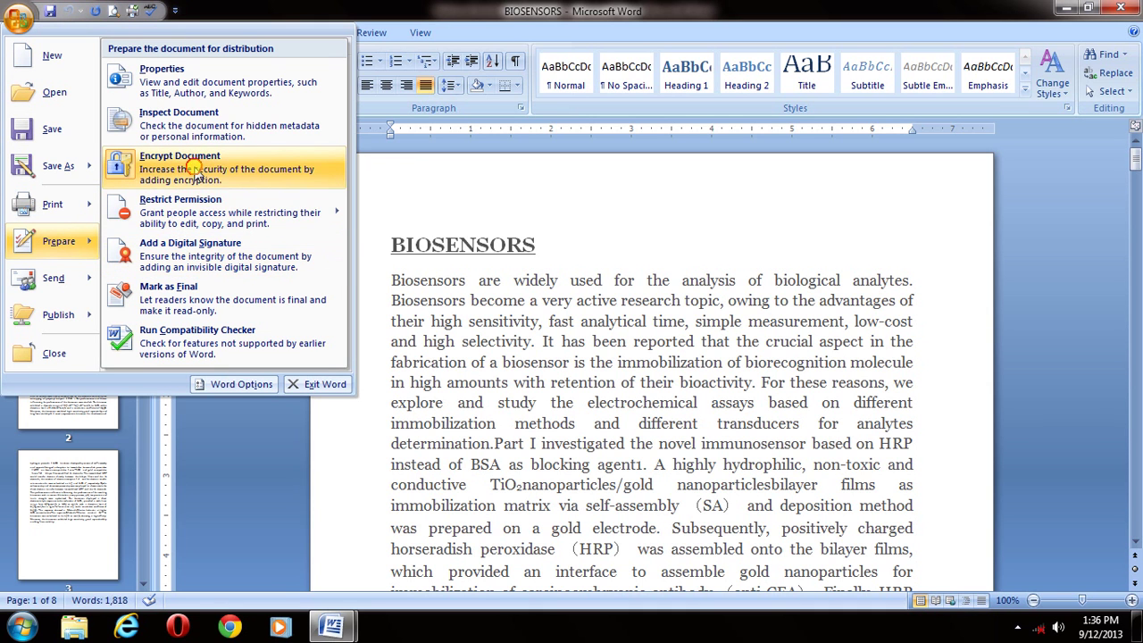
{"action": "left_click", "coordinate": [198, 170]}
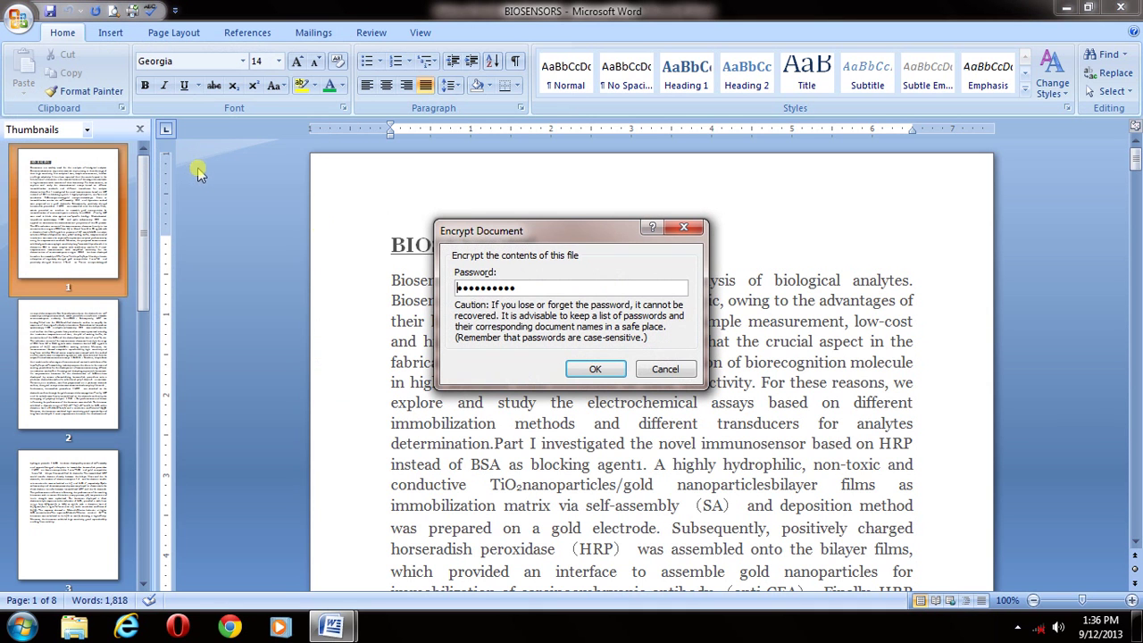
{"action": "left_click", "coordinate": [528, 287]}
{"action": "key", "text": "BackSpace"}
{"action": "key", "text": "BackSpace"}
{"action": "key", "text": "BackSpace"}
{"action": "key", "text": "BackSpace"}
{"action": "key", "text": "BackSpace"}
{"action": "key", "text": "BackSpace"}
{"action": "key", "text": "BackSpace"}
{"action": "key", "text": "BackSpace"}
{"action": "key", "text": "BackSpace"}
{"action": "key", "text": "BackSpace"}
{"action": "left_click", "coordinate": [596, 371]}
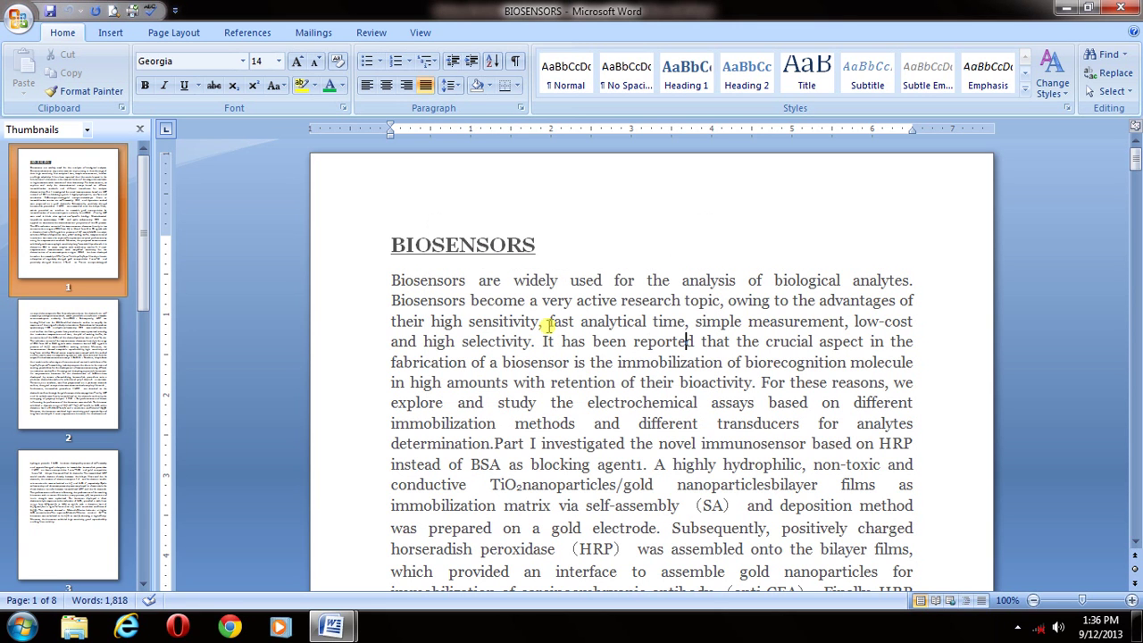
- Save BIOSENSORS, close it, and reopen it from Recent Documents without a password prompt
{"action": "key", "text": "ctrl+s"}
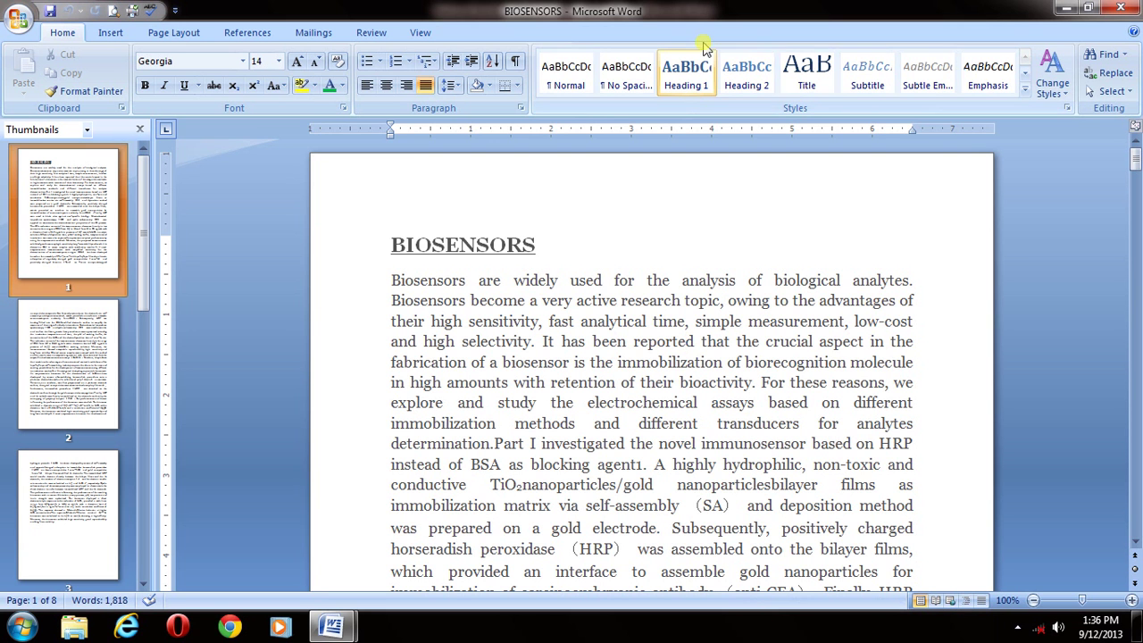
{"action": "left_click", "coordinate": [1129, 8]}
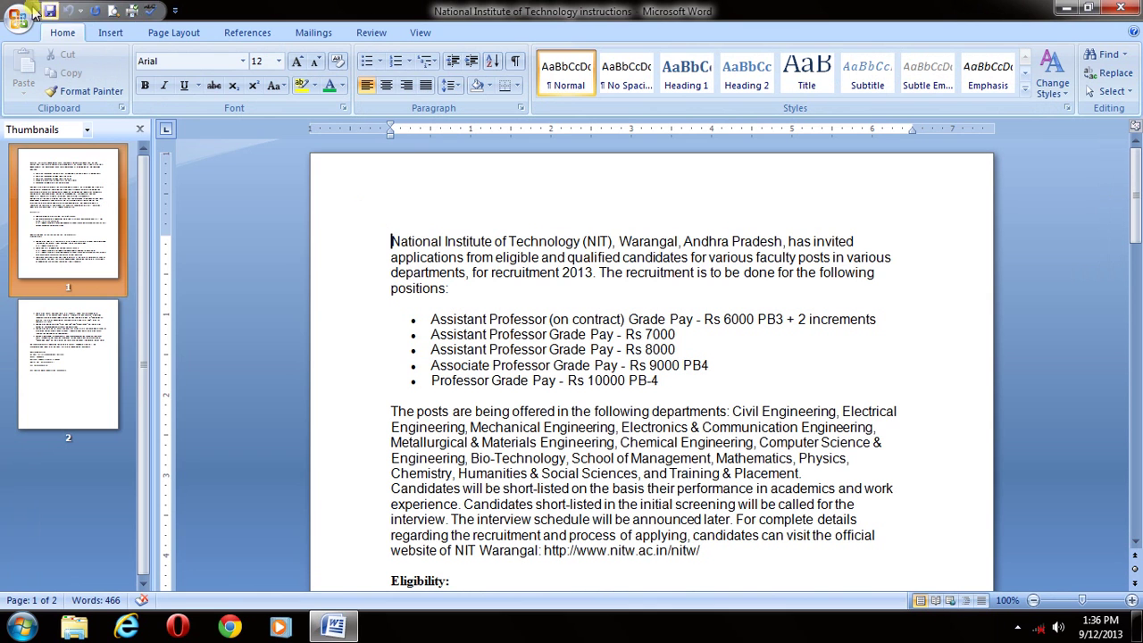
{"action": "left_click", "coordinate": [20, 18]}
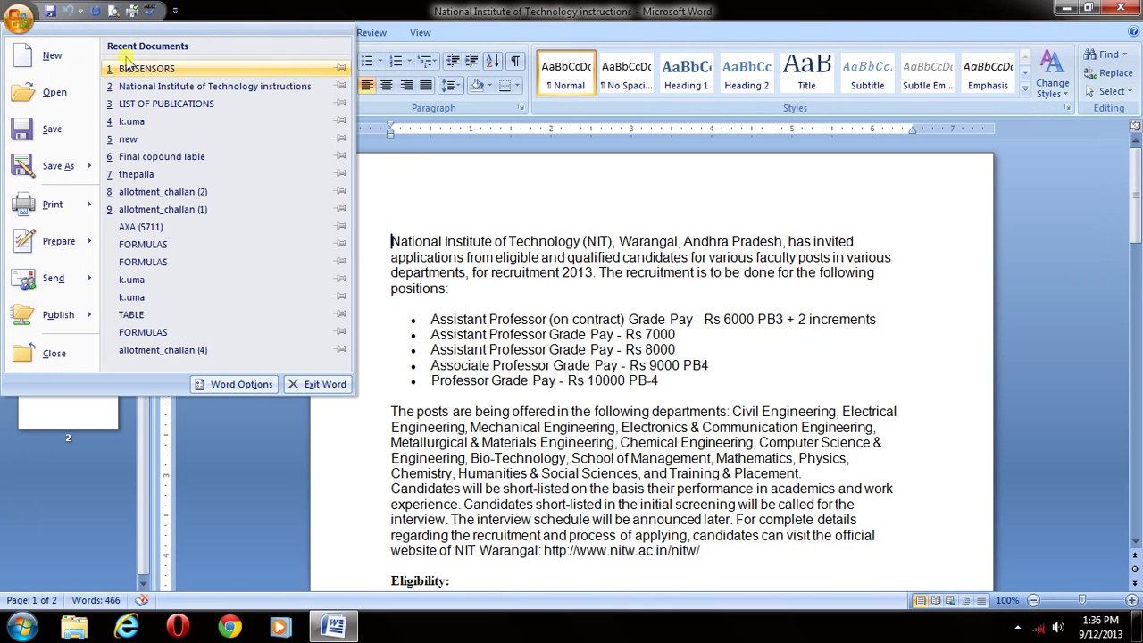
{"action": "left_click", "coordinate": [161, 75]}
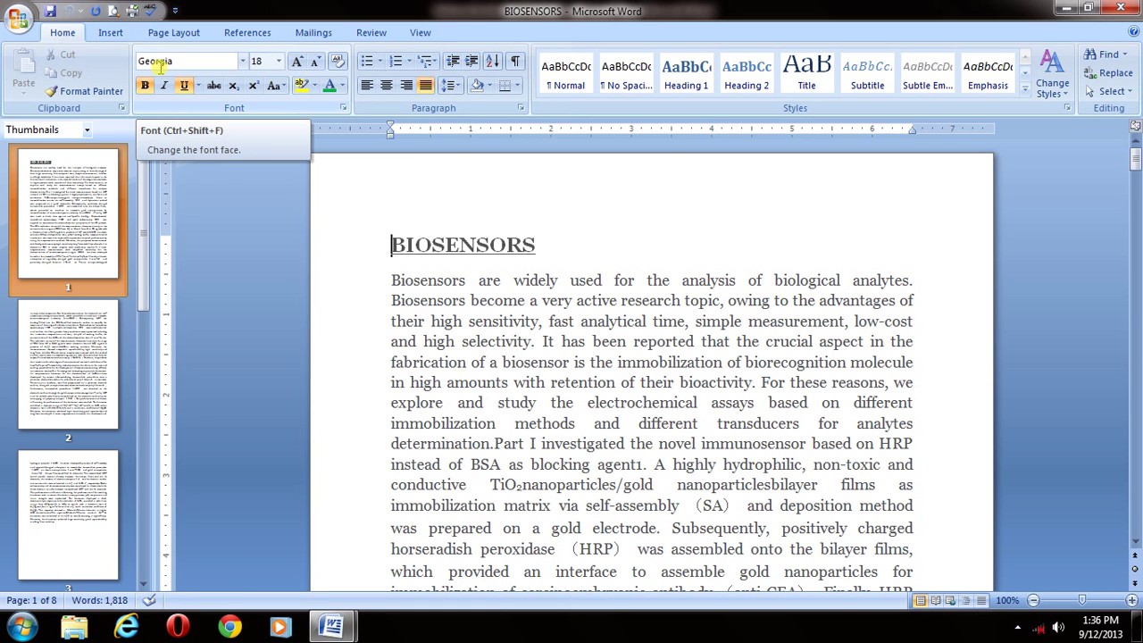
- Dismiss the Office menu and close the BIOSENSORS window to reveal the NIT document
{"action": "left_click", "coordinate": [19, 21]}
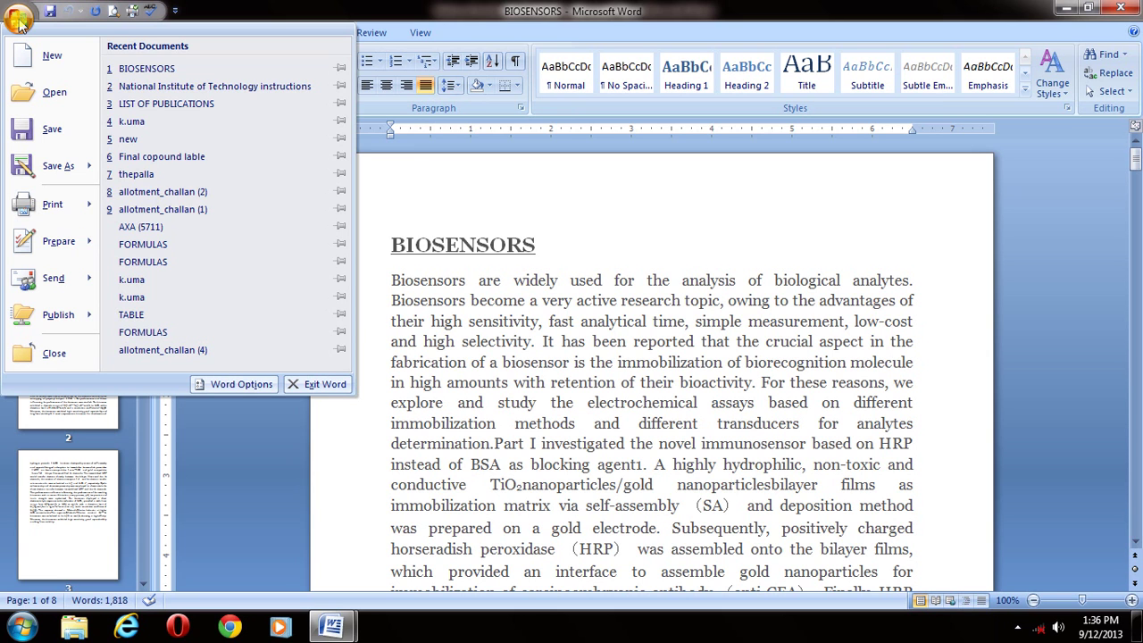
{"action": "left_click", "coordinate": [561, 280]}
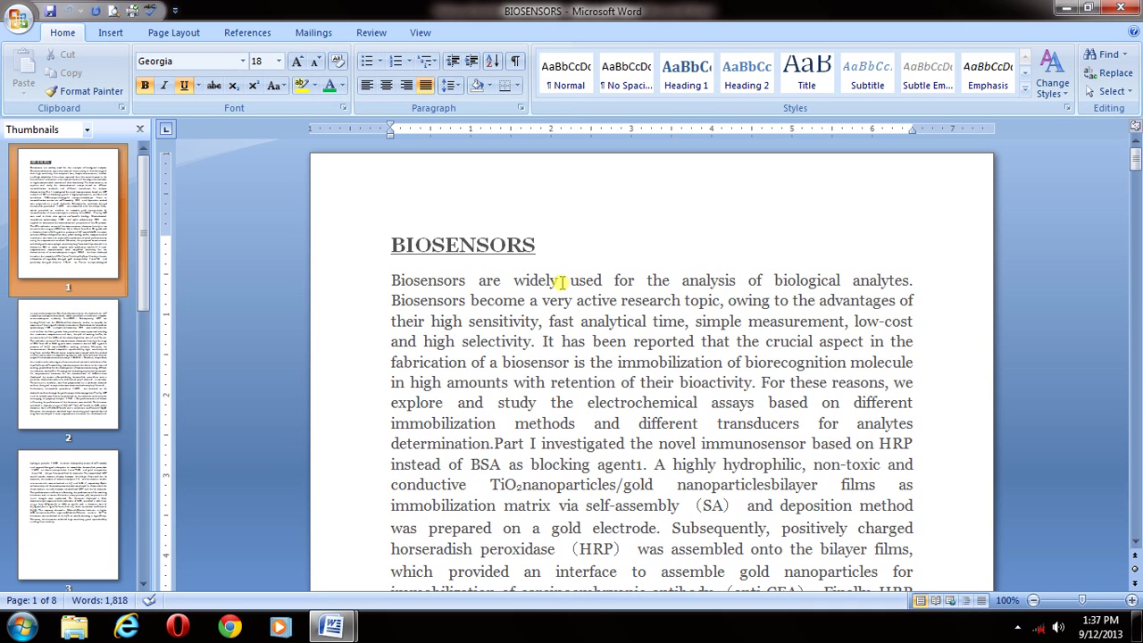
{"action": "left_click", "coordinate": [1123, 9]}
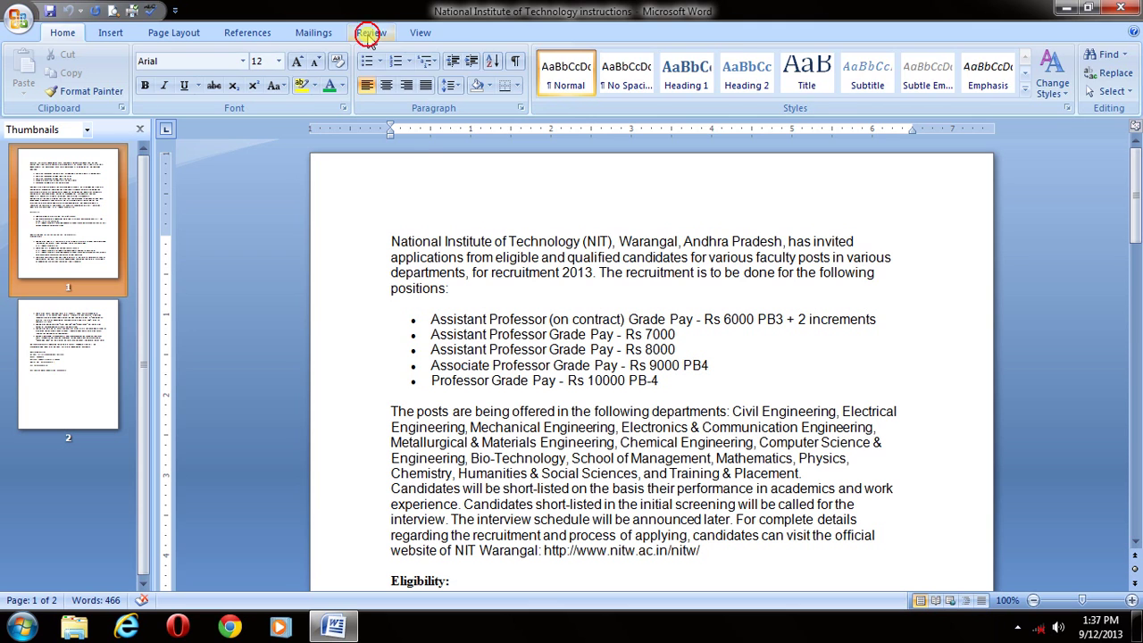
- In Restrict Formatting and Editing, limit formatting to selected styles and allow only No changes (Read only)
{"action": "left_click", "coordinate": [371, 35]}
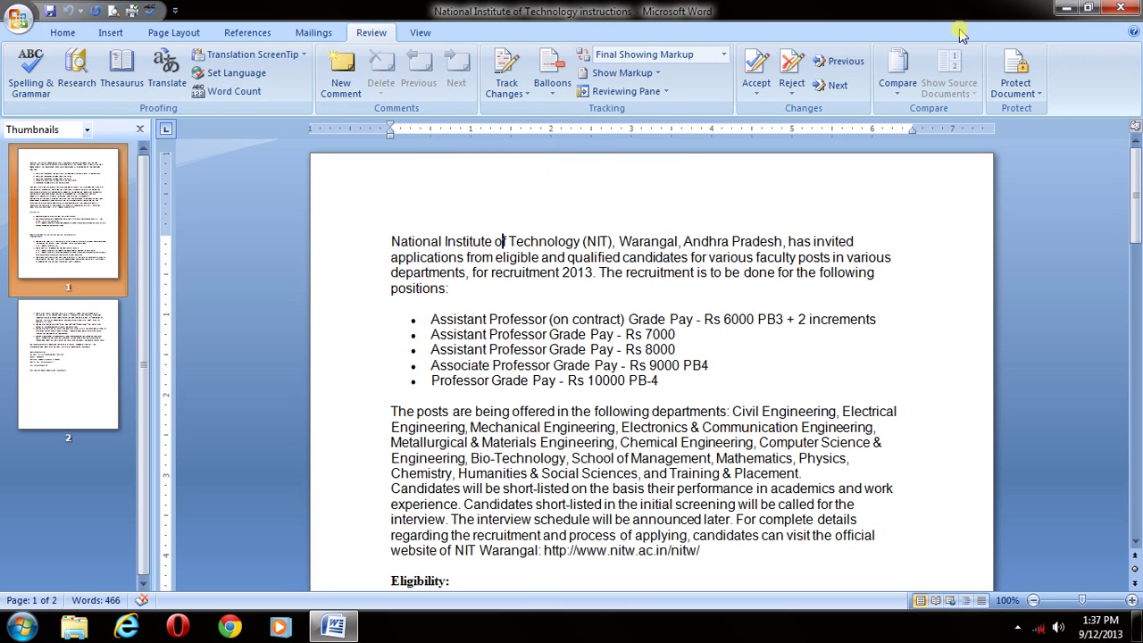
{"action": "left_click", "coordinate": [1020, 89]}
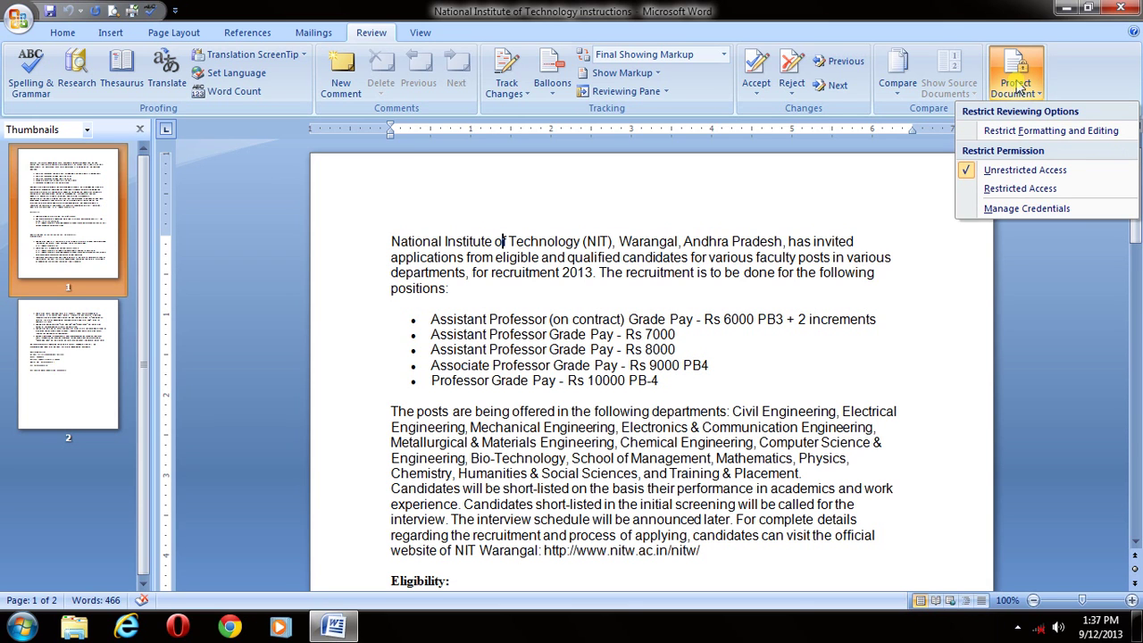
{"action": "left_click", "coordinate": [1015, 131]}
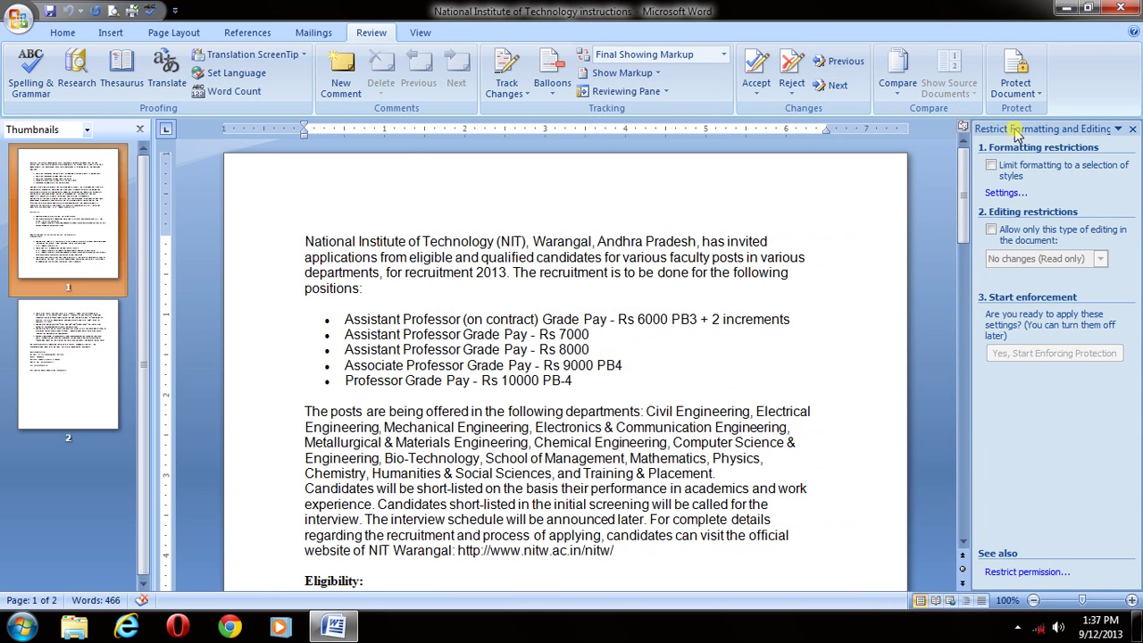
{"action": "left_click", "coordinate": [992, 168]}
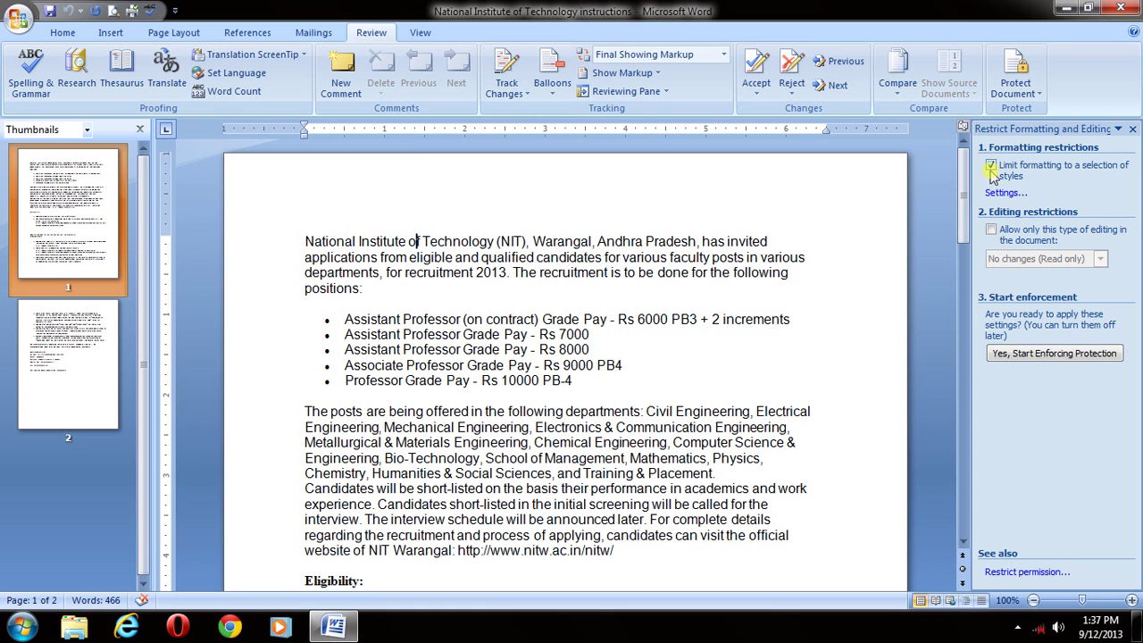
{"action": "left_click", "coordinate": [991, 231]}
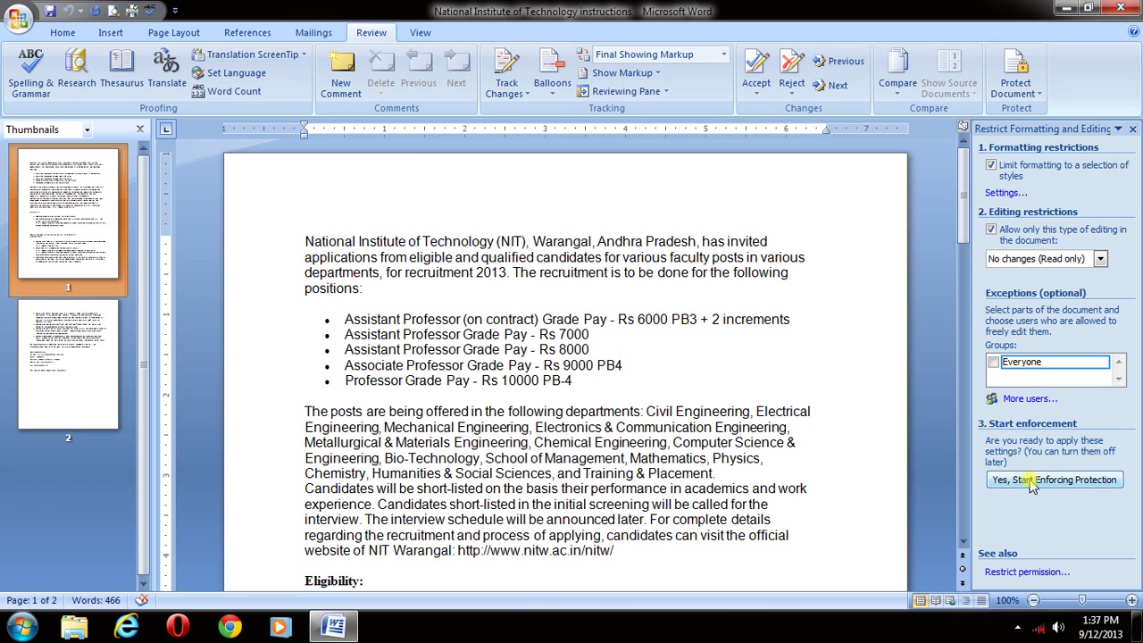
- Enforce read-only protection with a confirmed password, then save the NIT document
{"action": "left_click", "coordinate": [1032, 482]}
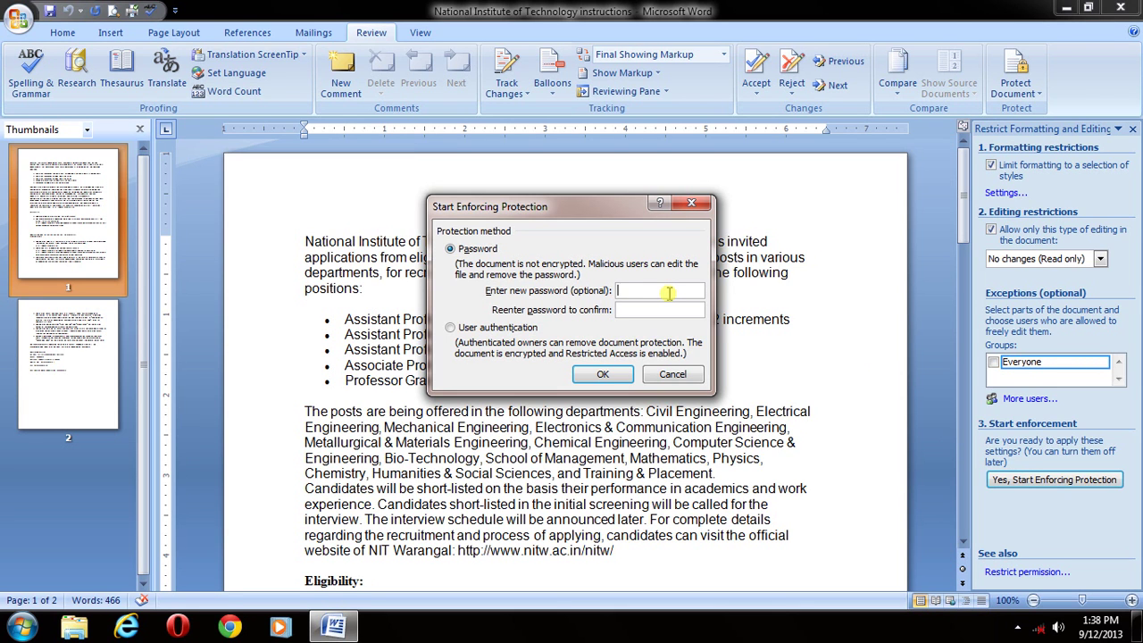
{"action": "type", "text": "123"}
{"action": "key", "text": "BackSpace"}
{"action": "key", "text": "BackSpace"}
{"action": "key", "text": "BackSpace"}
{"action": "type", "text": "123"}
{"action": "left_click", "coordinate": [633, 310]}
{"action": "type", "text": "123"}
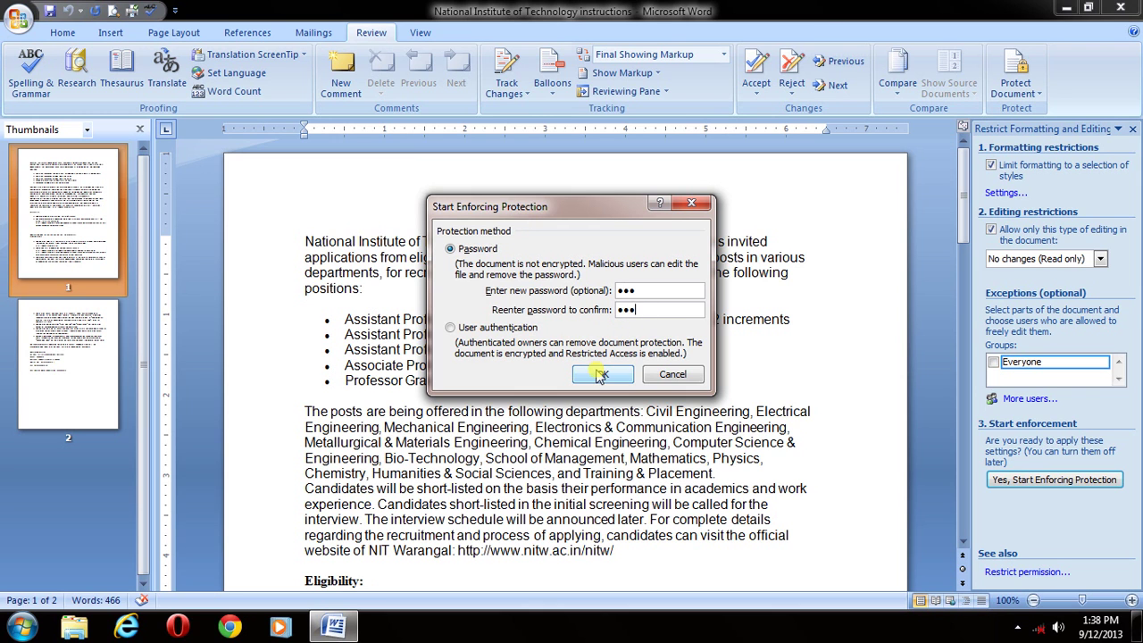
{"action": "left_click", "coordinate": [601, 375]}
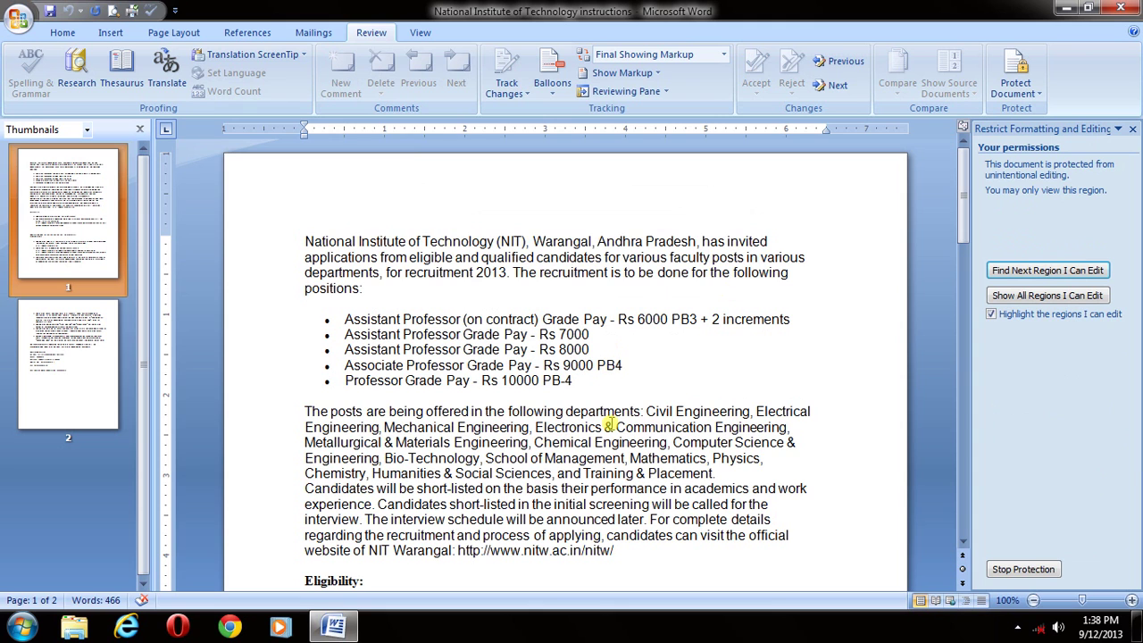
{"action": "left_click", "coordinate": [565, 319]}
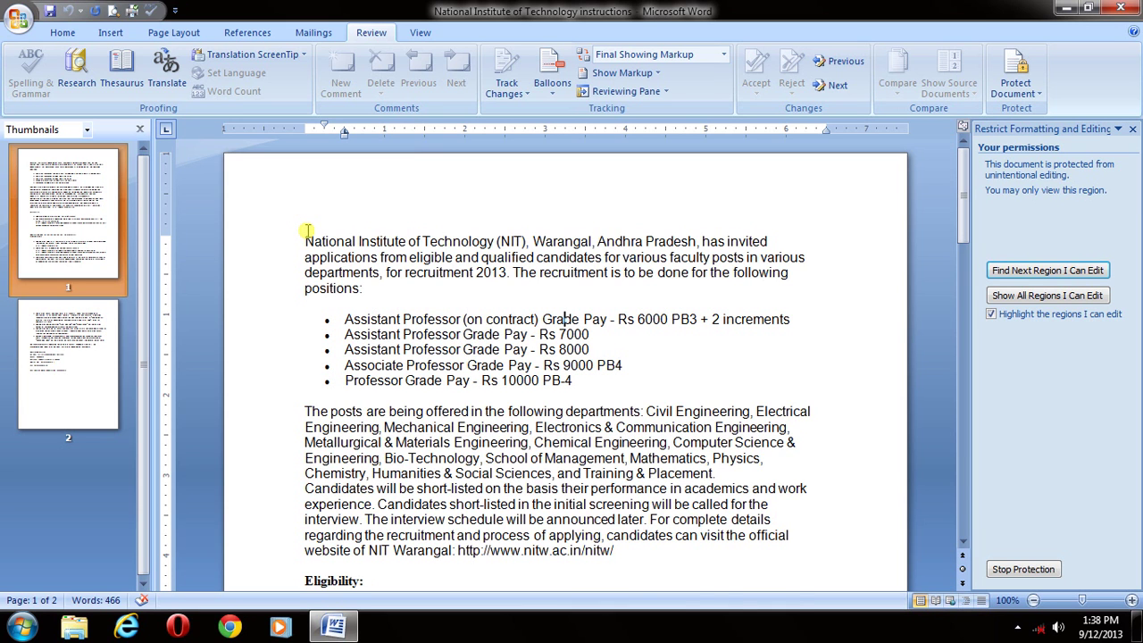
{"action": "key", "text": "ctrl+s"}
- Close Word, relaunch Word 2007, and reopen the NIT instructions document from Recent Documents
{"action": "left_click", "coordinate": [1127, 8]}
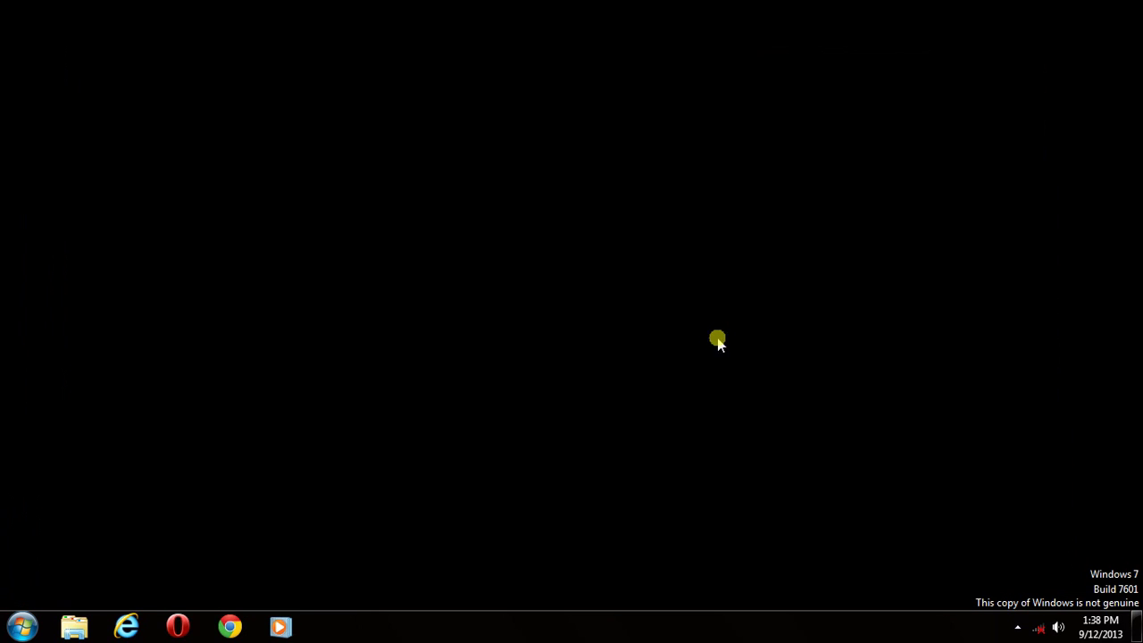
{"action": "left_click", "coordinate": [22, 627]}
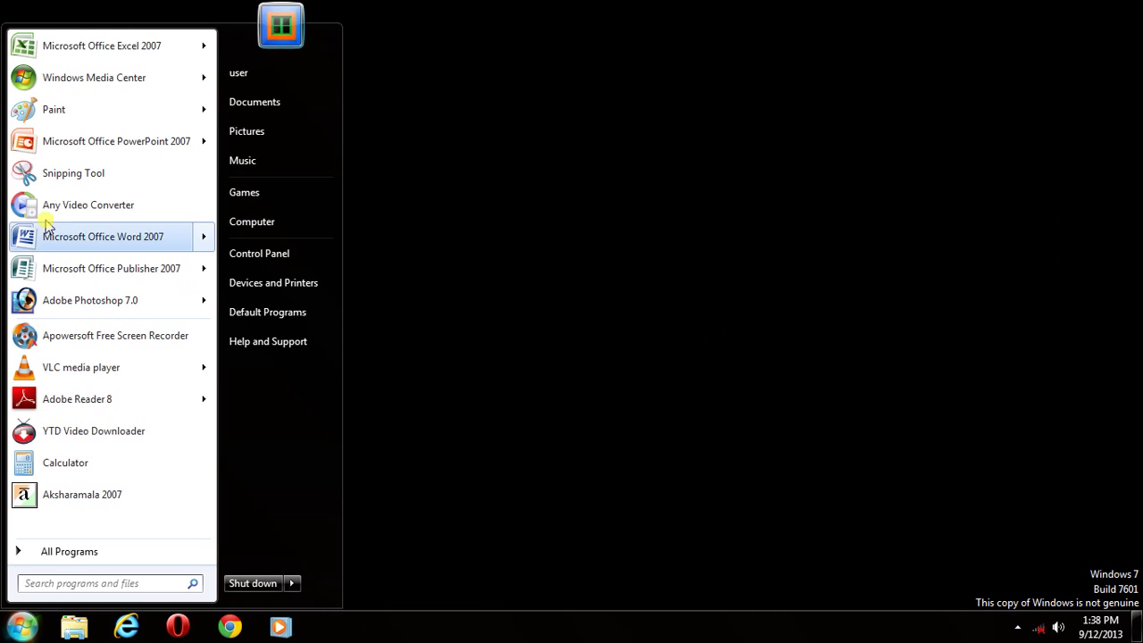
{"action": "left_click", "coordinate": [88, 239]}
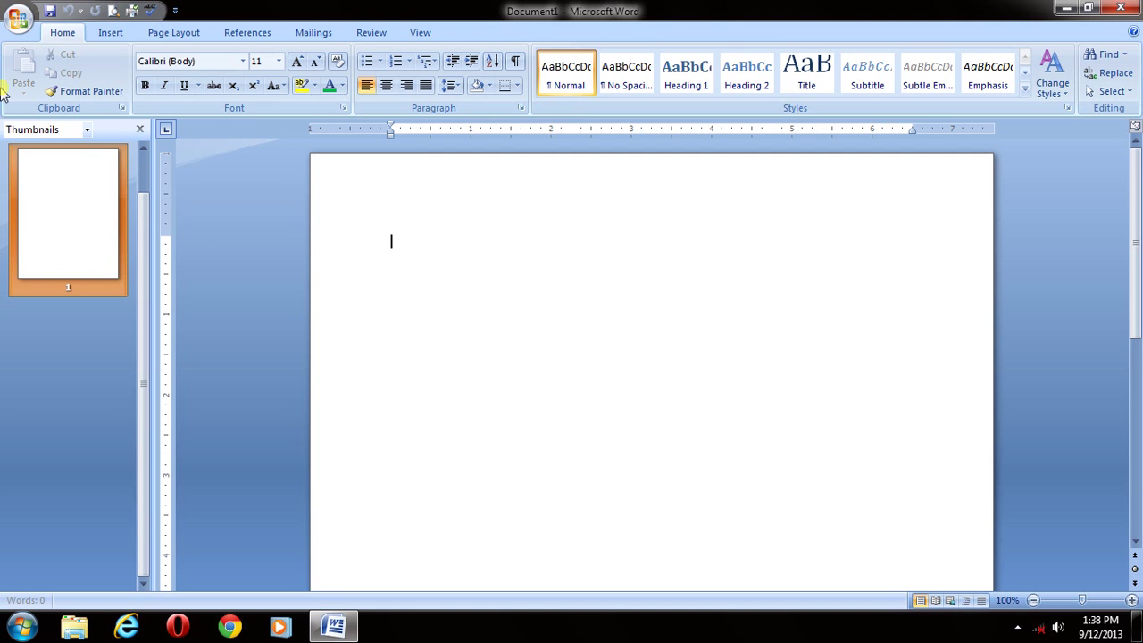
{"action": "left_click", "coordinate": [20, 20]}
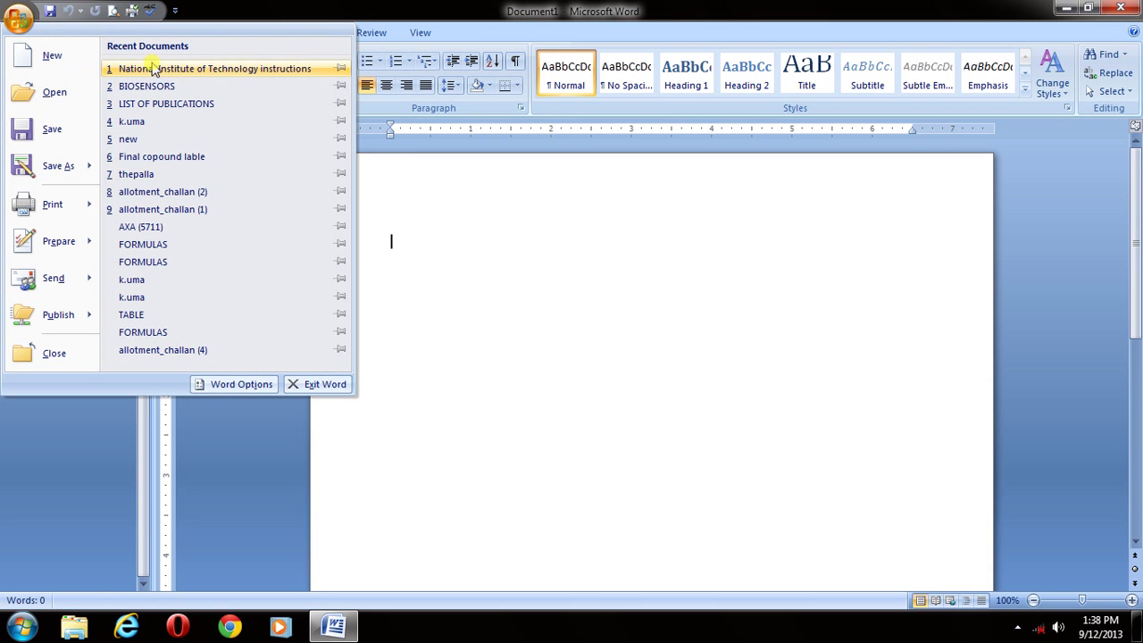
{"action": "left_click", "coordinate": [196, 73]}
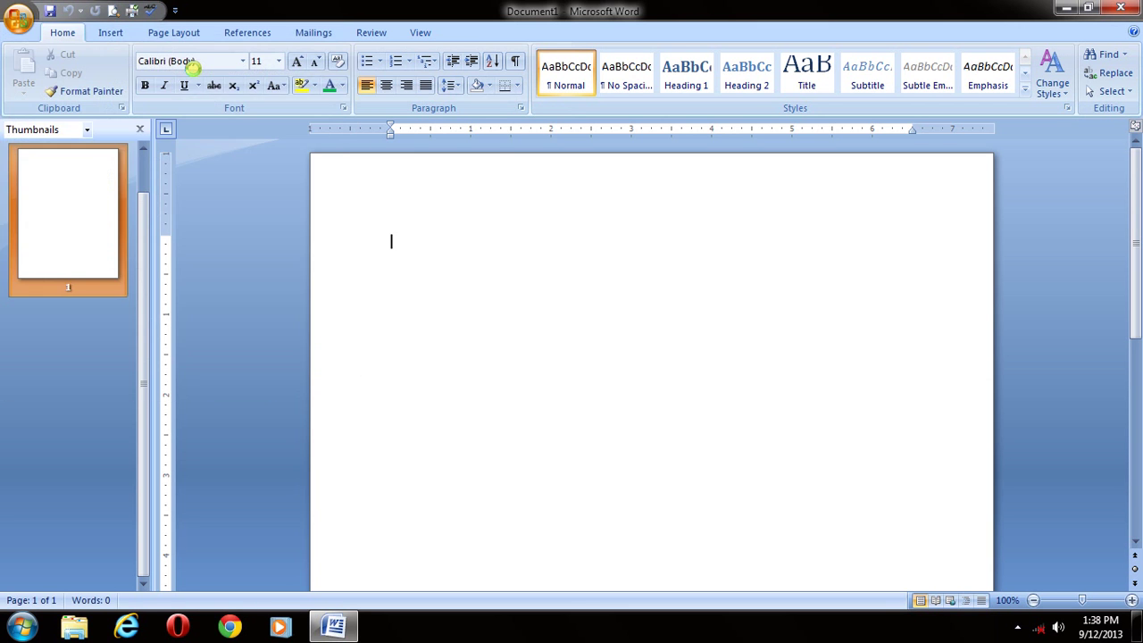
- Try deleting the bullets through Mechanical Engineering, then choose Stop Protection
{"action": "left_click", "coordinate": [593, 313]}
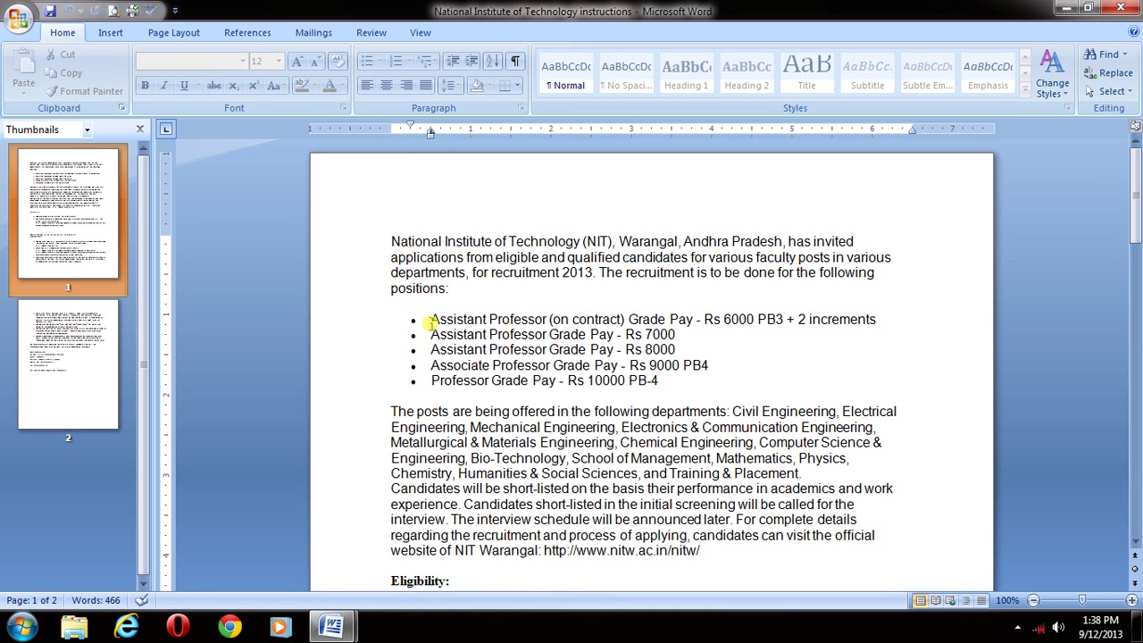
{"action": "left_click_drag", "start_coordinate": [430, 319], "coordinate": [587, 433]}
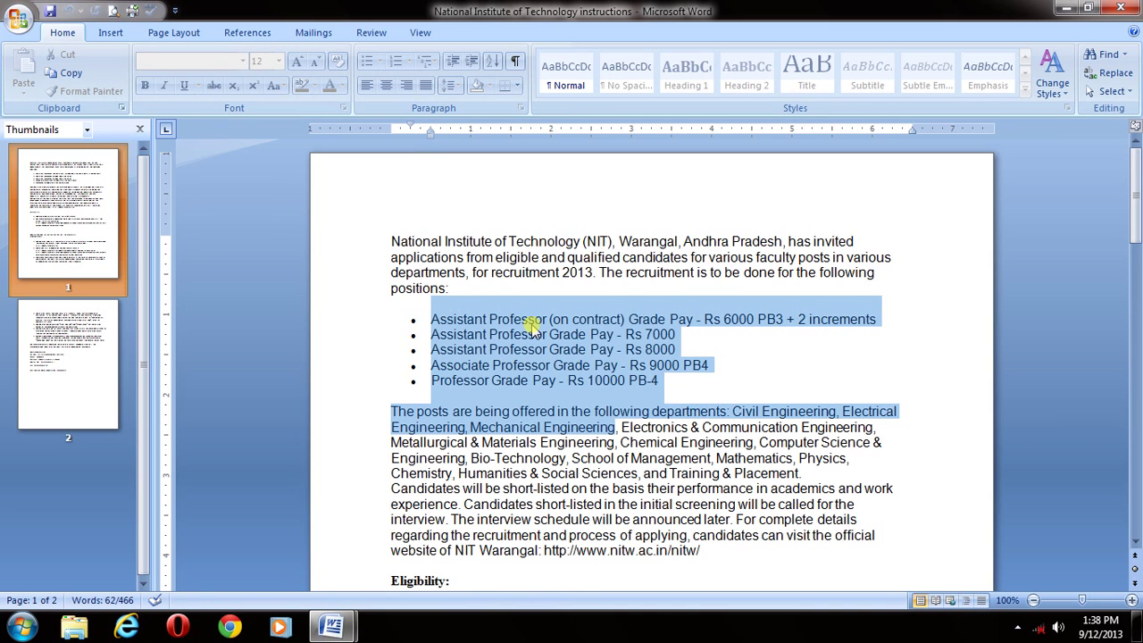
{"action": "key", "text": "Delete"}
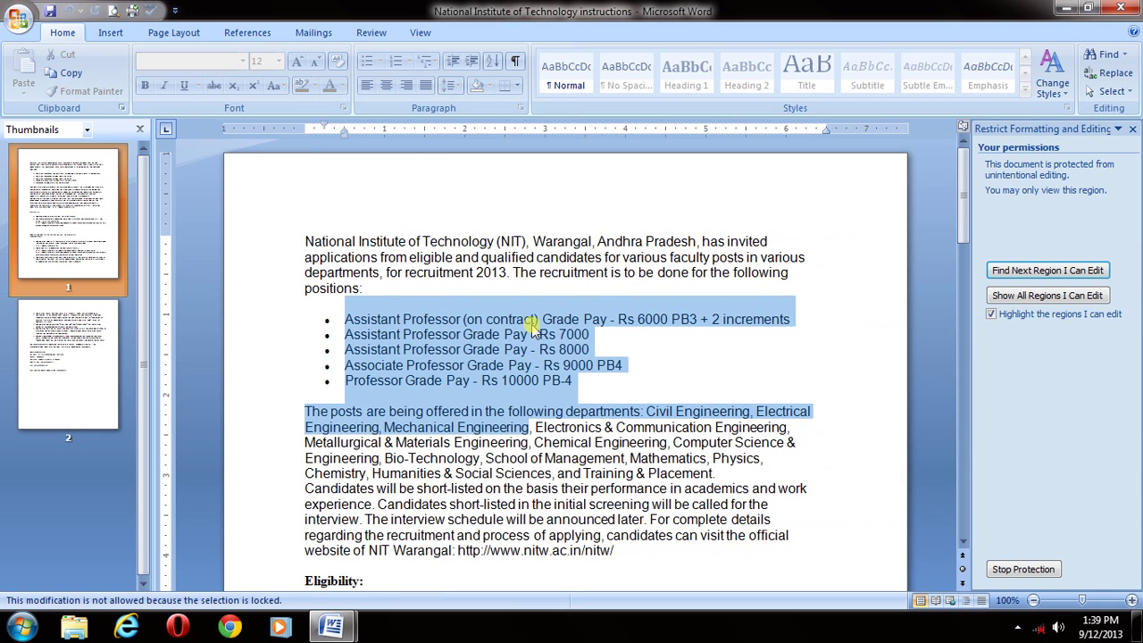
{"action": "left_click", "coordinate": [1018, 570]}
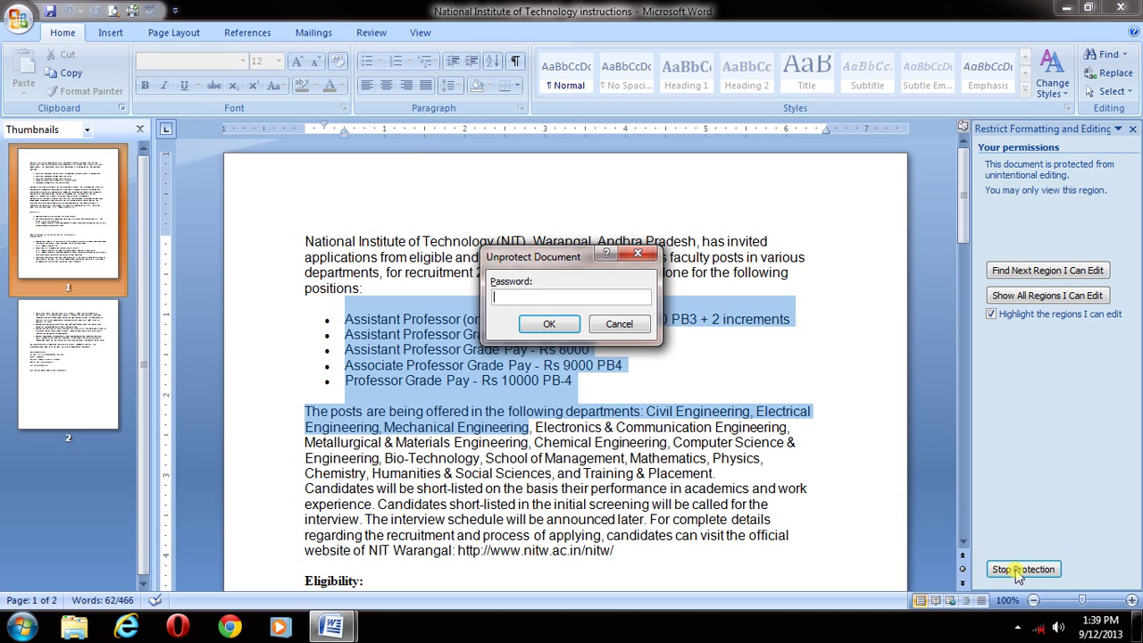
- Enter the protection password to lift read-only mode, then select the first bullet line to confirm it's editable
{"action": "type", "text": "123"}
{"action": "left_click", "coordinate": [549, 323]}
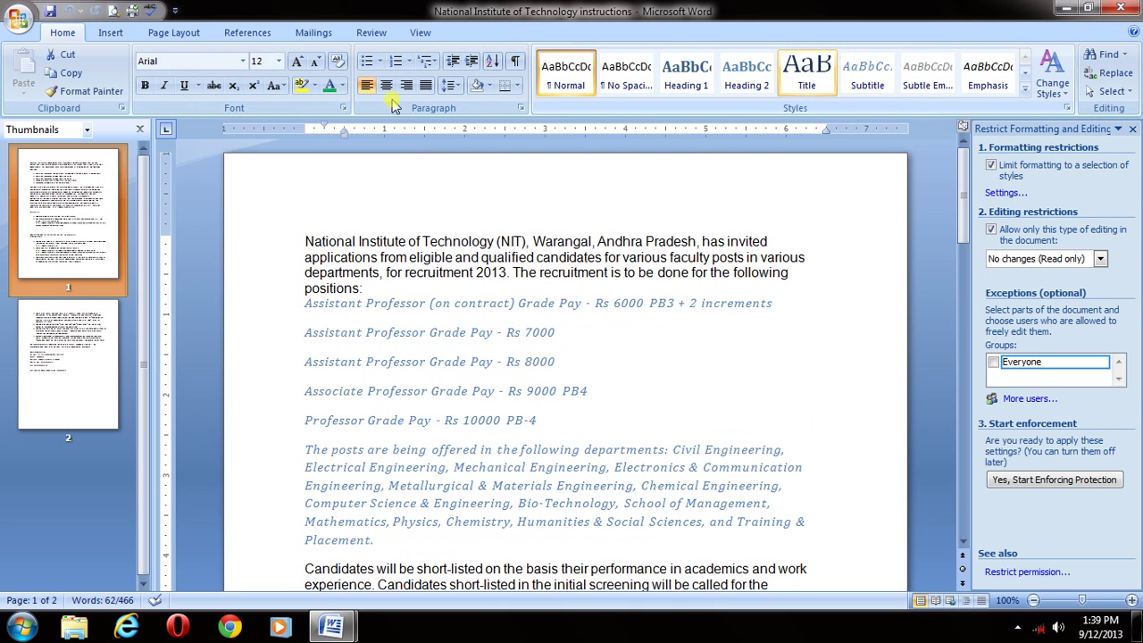
{"action": "left_click", "coordinate": [288, 315]}
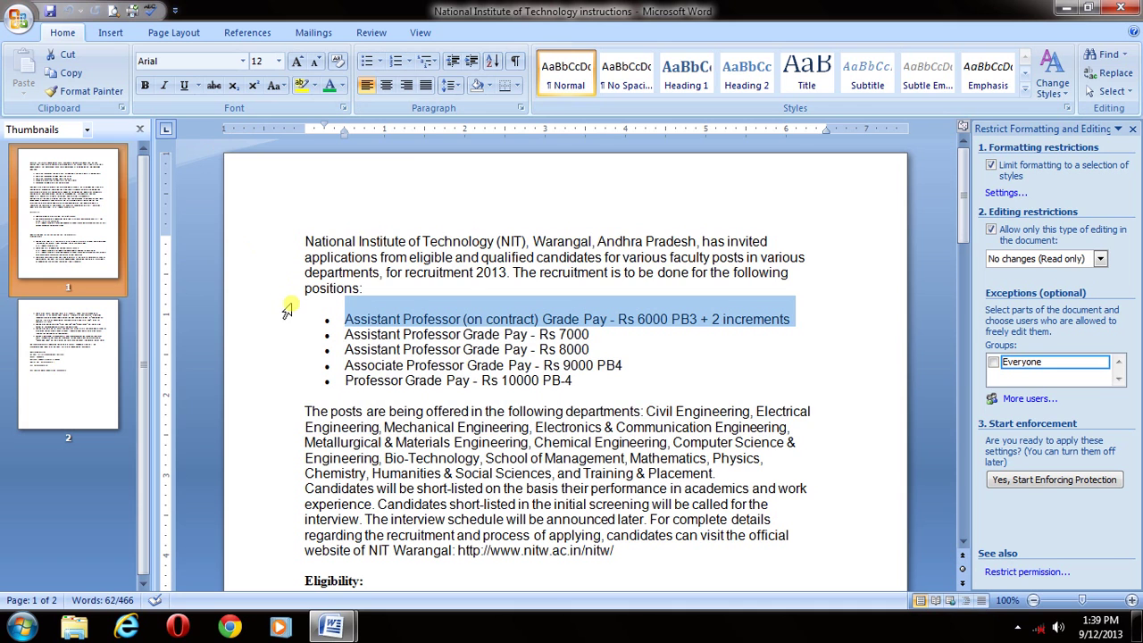
- Save the unprotected NIT instructions document and place the cursor in the first paragraph
{"action": "left_click", "coordinate": [717, 376]}
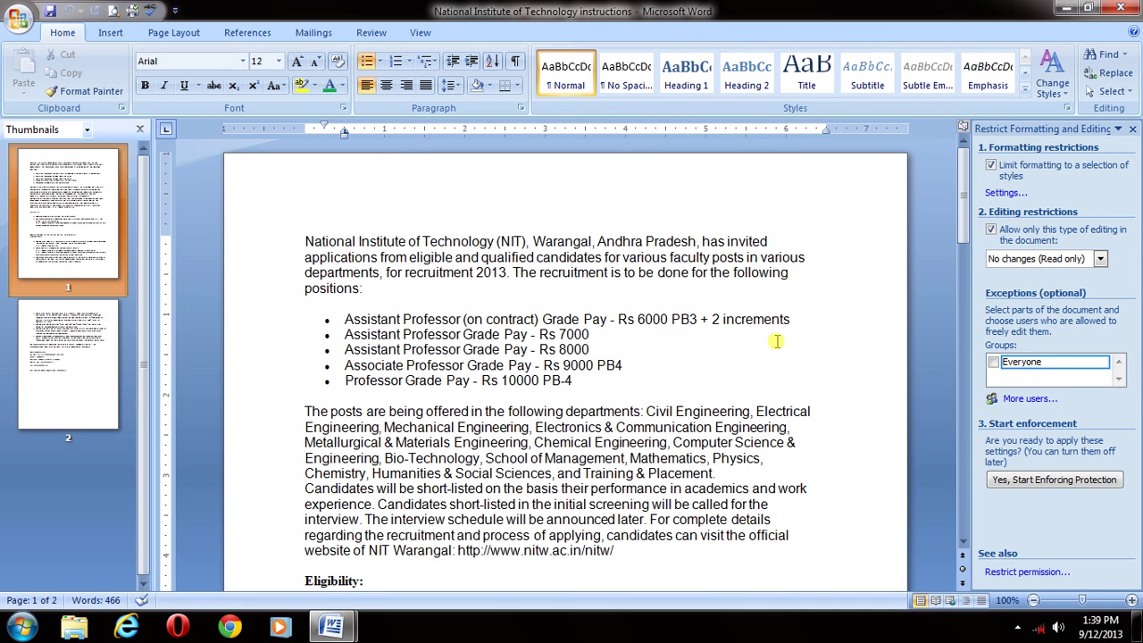
{"action": "key", "text": "ctrl+s"}
{"action": "left_click", "coordinate": [790, 272]}
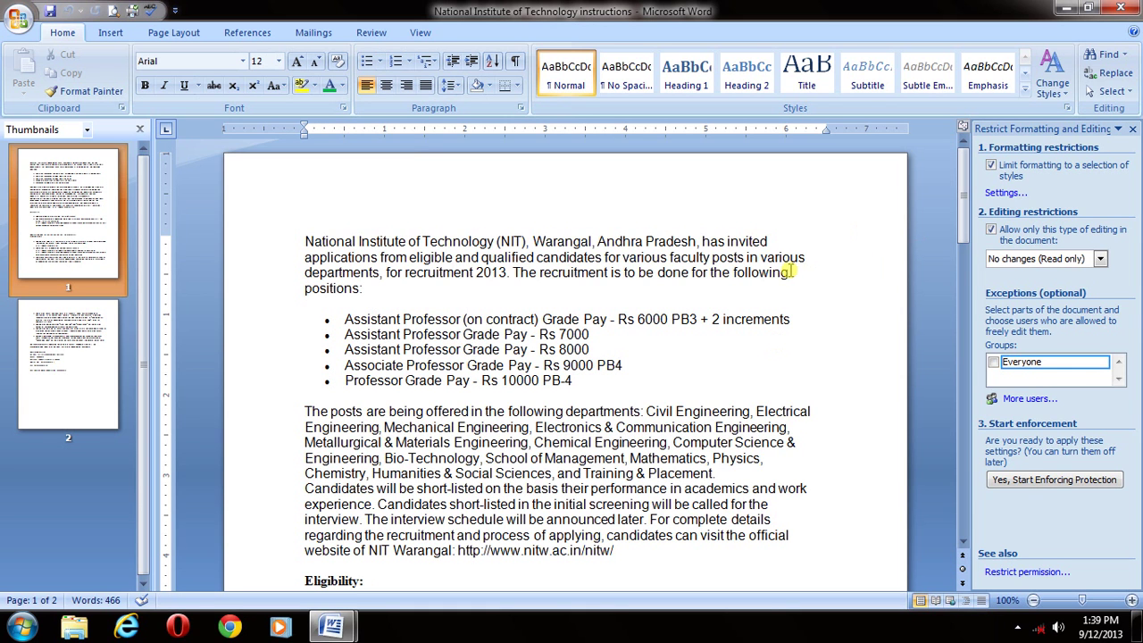